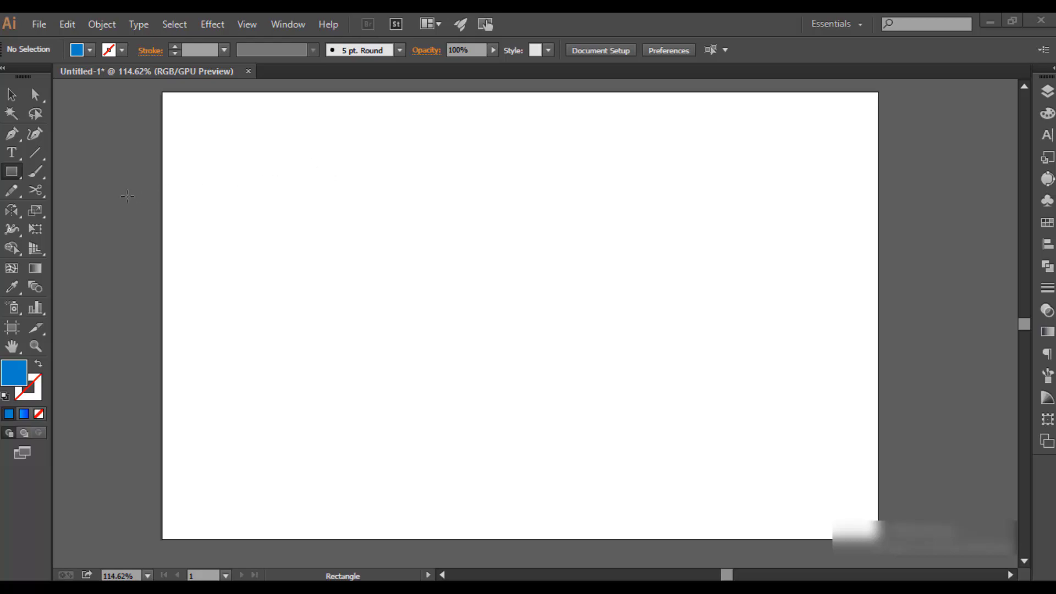
# Step: Draw a solid blue circle with the Ellipse tool in the artboard's upper-left area
pyautogui.click(18, 172)
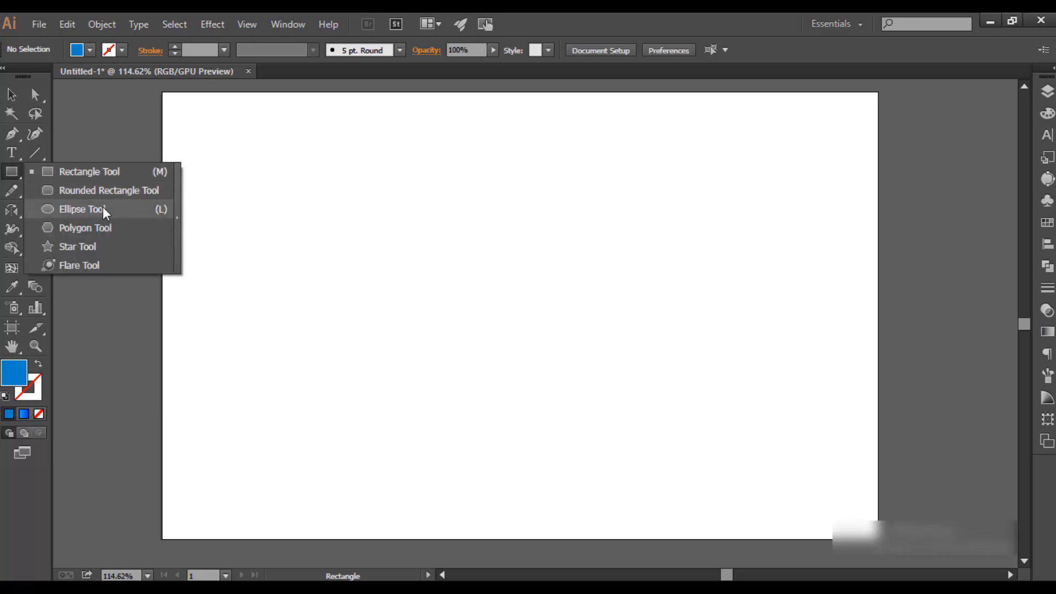
pyautogui.click(114, 209)
pyautogui.moveTo(244, 135); pyautogui.dragTo(430, 281)
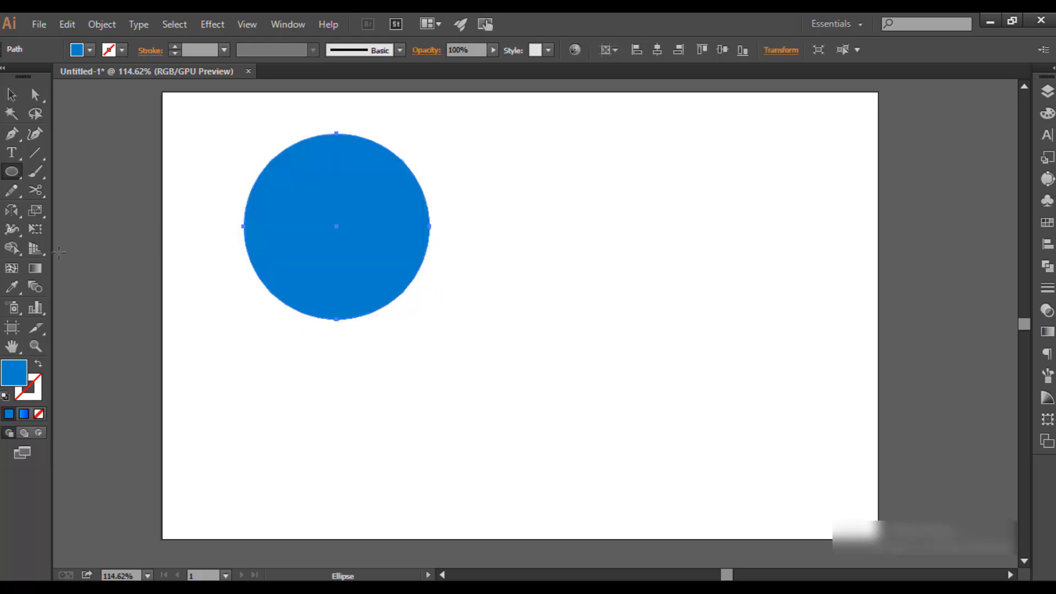
pyautogui.click(11, 94)
# Step: Copy and paste the blue circle twice, place the copies in a row, and select all three
pyautogui.click(181, 141)
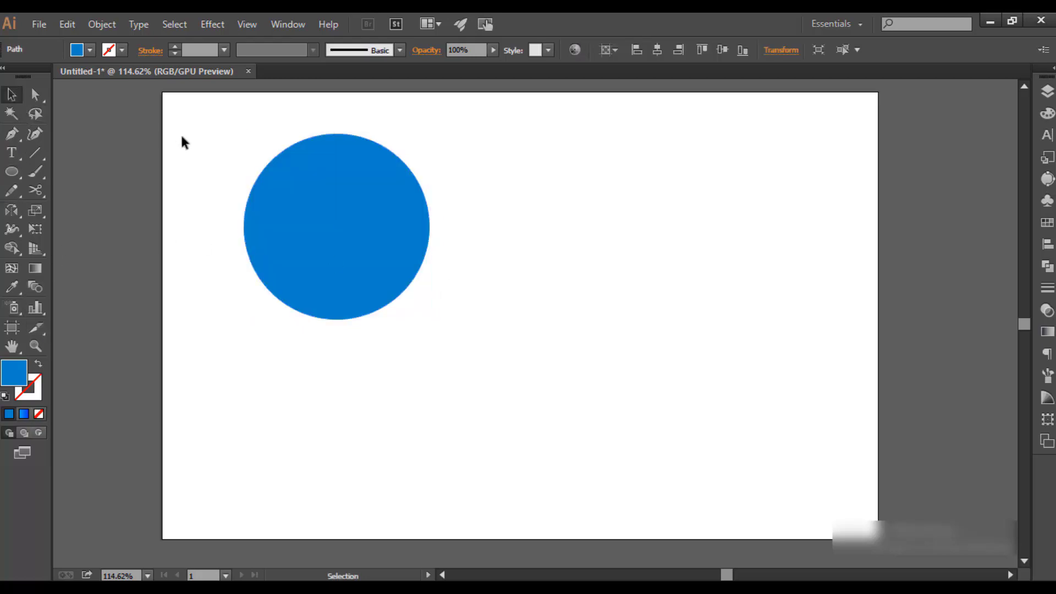
pyautogui.click(341, 169)
pyautogui.click(67, 25)
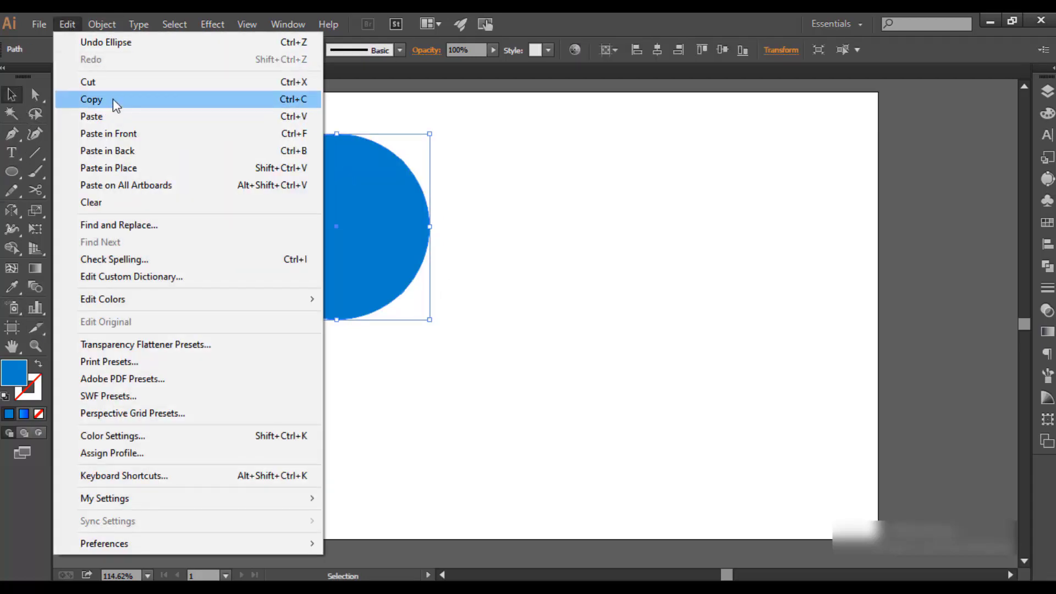
pyautogui.click(113, 98)
pyautogui.click(64, 22)
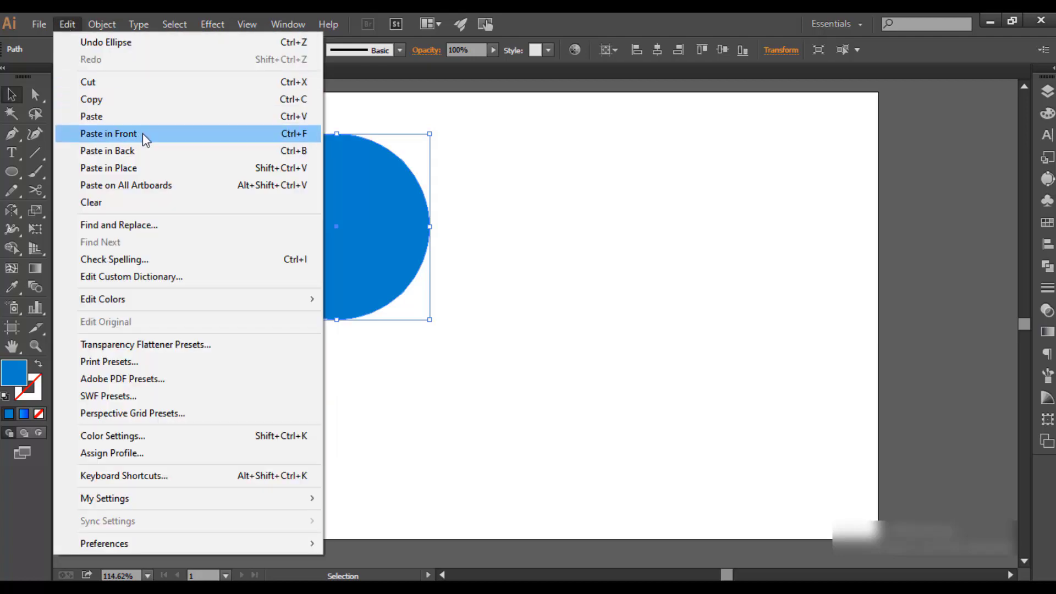
pyautogui.click(143, 134)
pyautogui.click(66, 26)
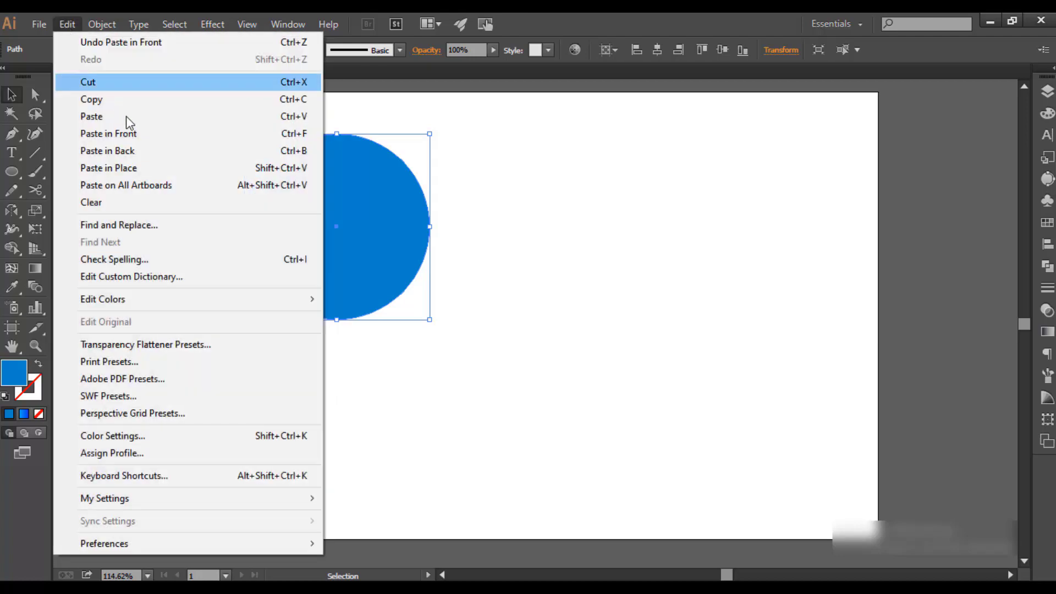
pyautogui.click(155, 134)
pyautogui.moveTo(339, 198)
pyautogui.mouseDown()
pyautogui.moveTo(549, 198)
pyautogui.moveTo(773, 215)
pyautogui.mouseUp()
pyautogui.moveTo(767, 339); pyautogui.dragTo(340, 199)
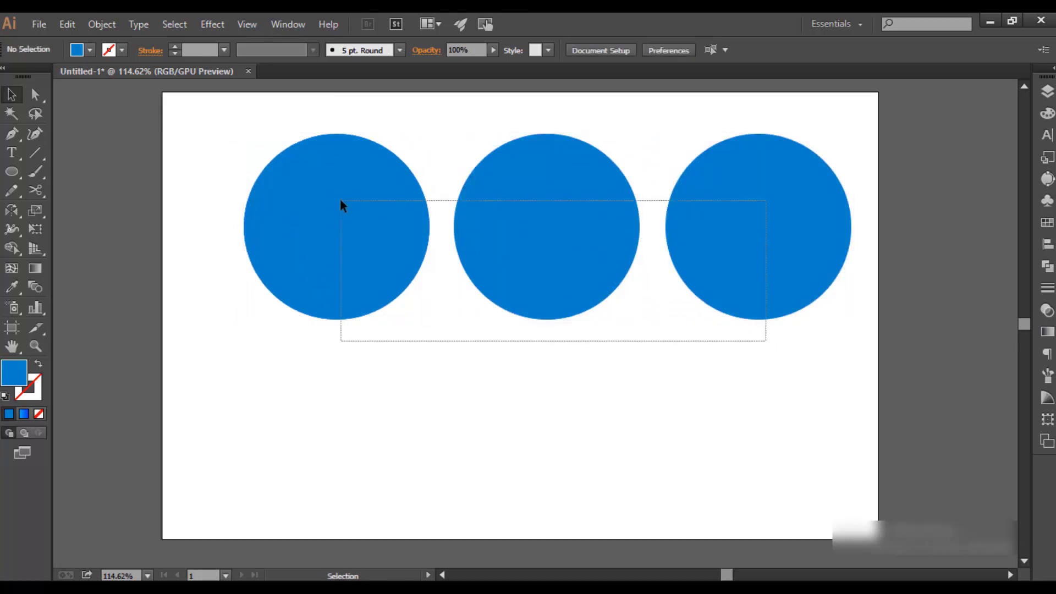
# Step: Distribute the three circles evenly by horizontal centre and group them
pyautogui.click(610, 49)
pyautogui.click(641, 68)
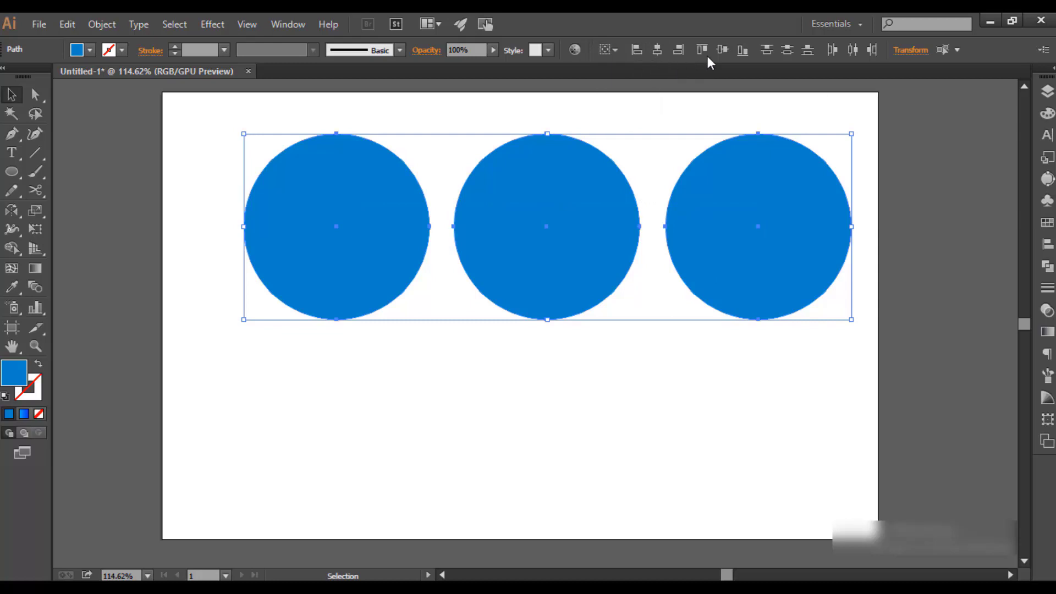
pyautogui.click(859, 52)
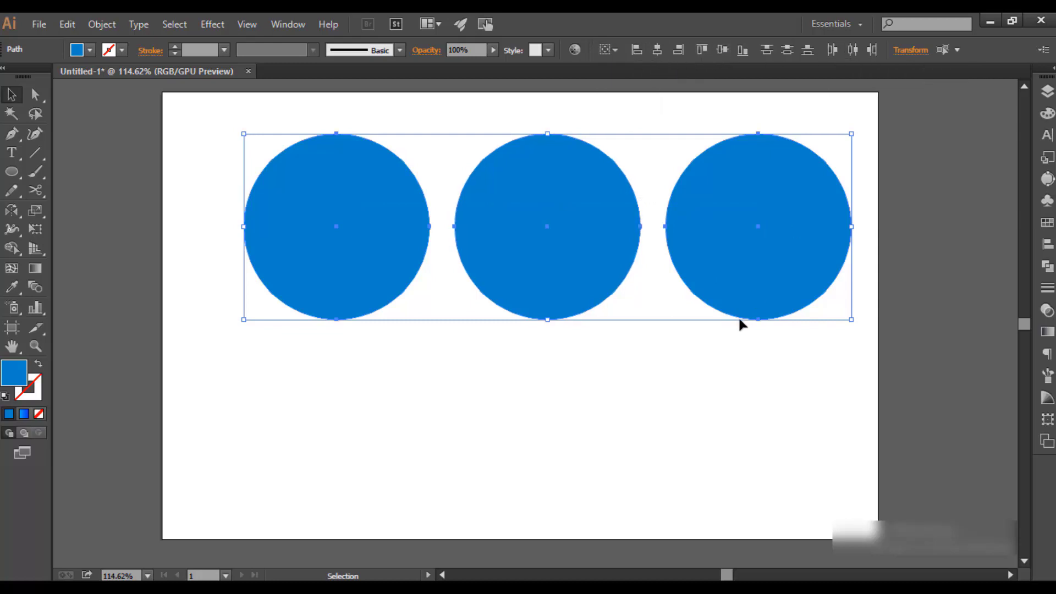
pyautogui.rightClick(675, 225)
pyautogui.click(729, 297)
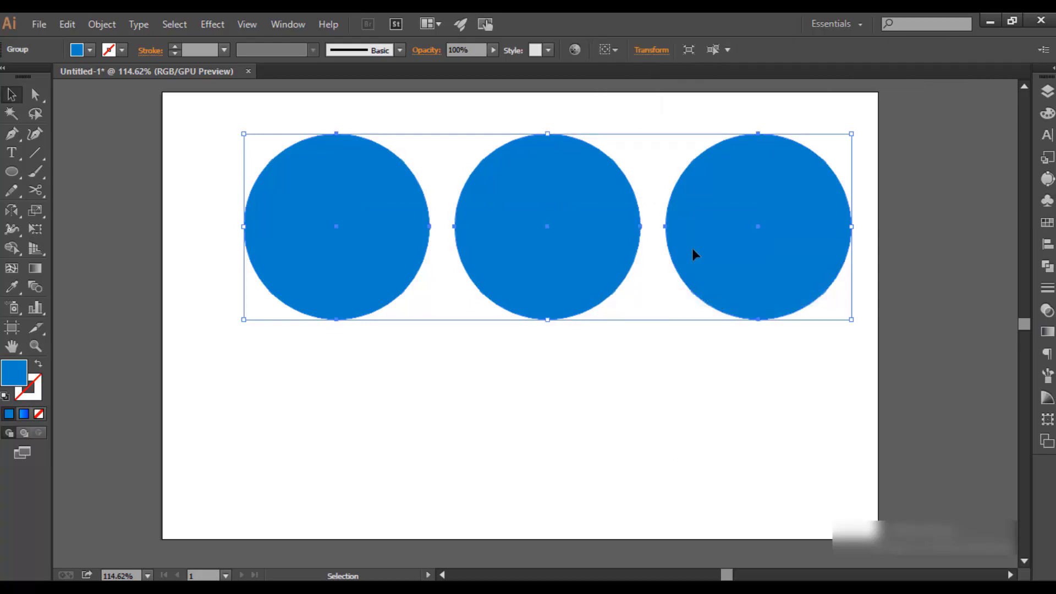
# Step: Paste a copy of the row below and delete its bottom-left circle
pyautogui.click(109, 25)
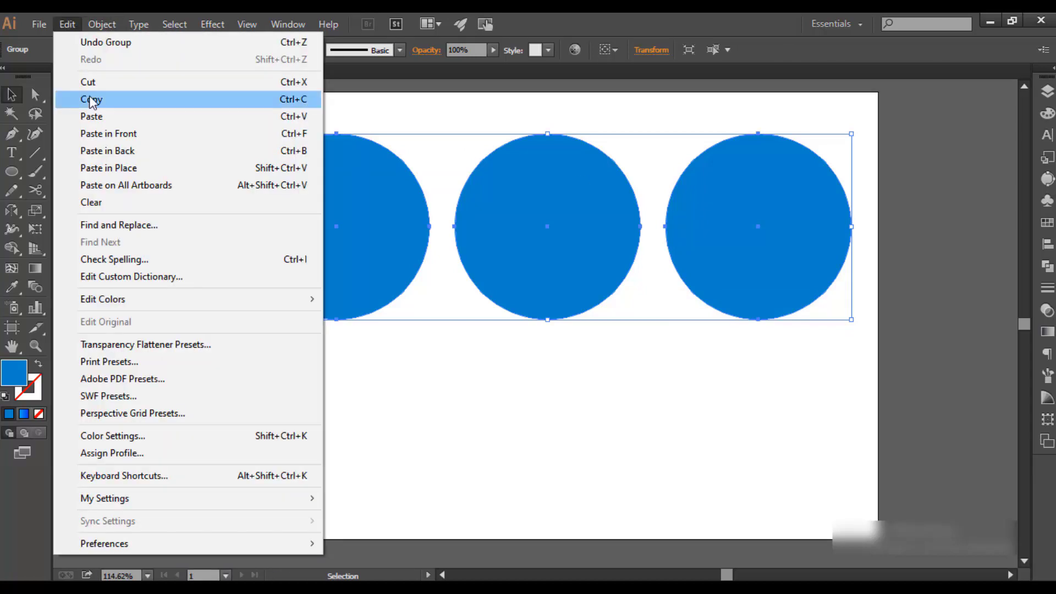
pyautogui.click(91, 100)
pyautogui.click(67, 24)
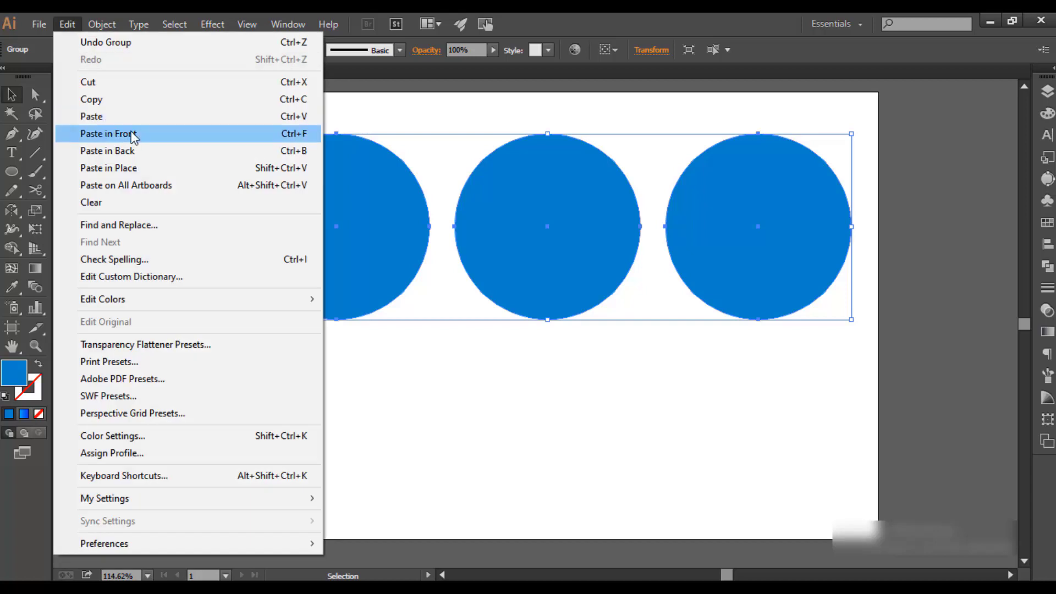
pyautogui.click(131, 133)
pyautogui.moveTo(358, 234); pyautogui.dragTo(367, 406)
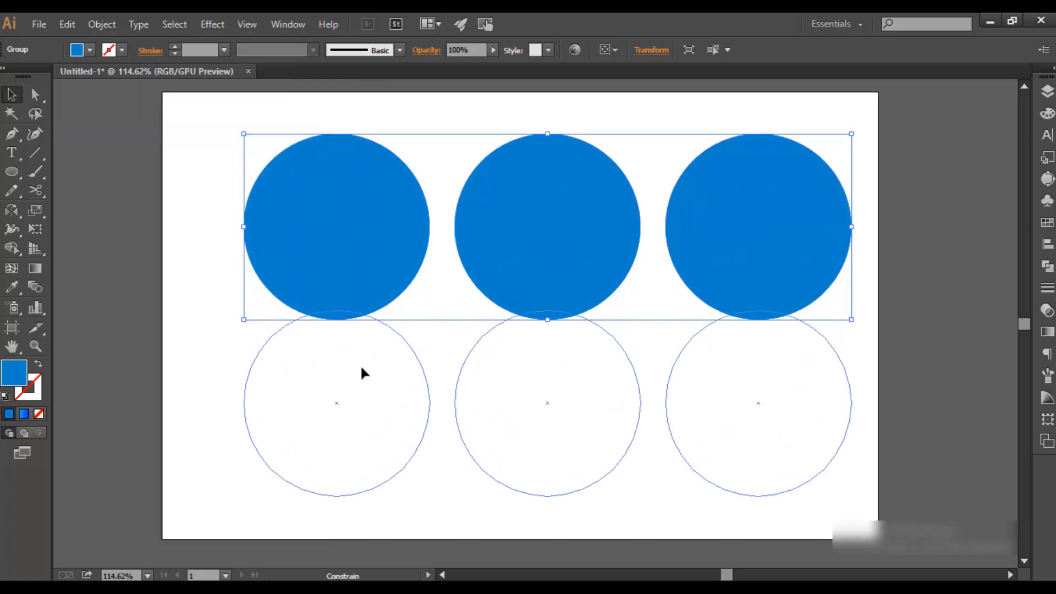
pyautogui.click(222, 380)
pyautogui.click(367, 392)
pyautogui.press('Delete')
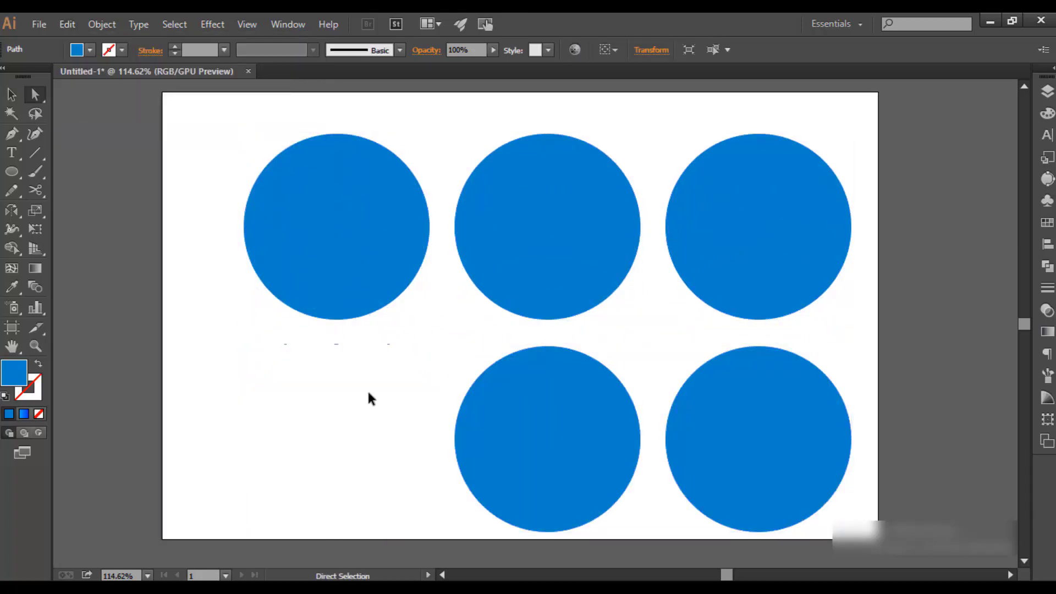
# Step: Move the lower pair up between the top circles and centre all five horizontally on the artboard
pyautogui.moveTo(529, 404); pyautogui.dragTo(417, 314)
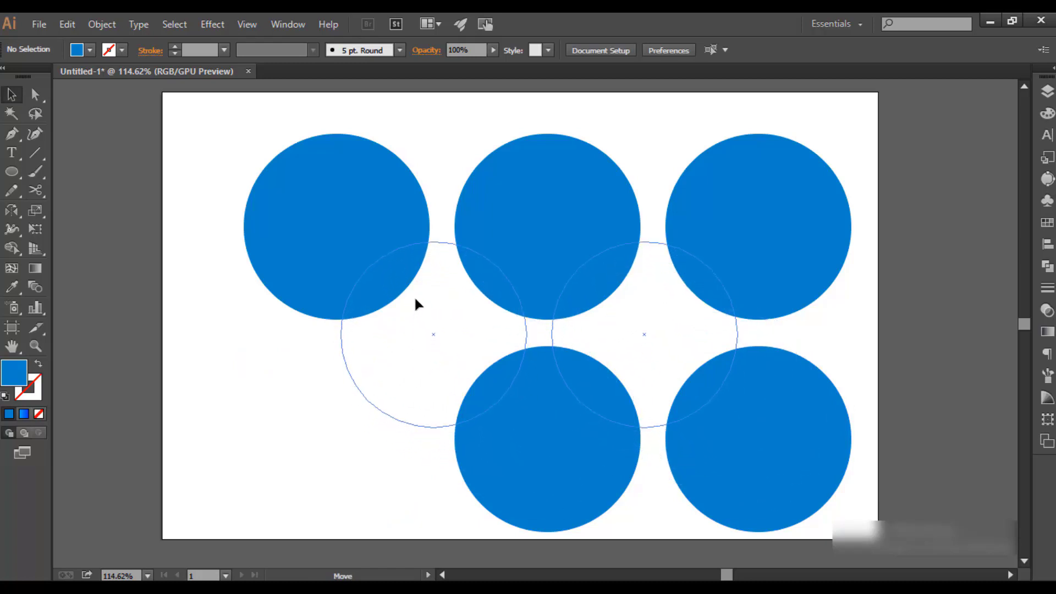
pyautogui.moveTo(416, 313); pyautogui.dragTo(415, 299)
pyautogui.click(607, 50)
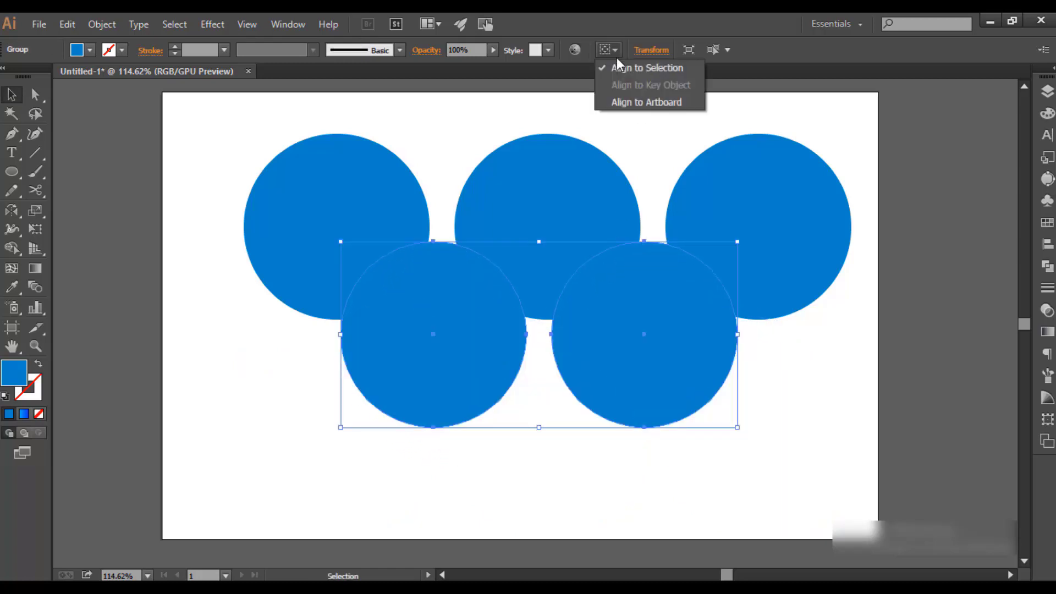
pyautogui.click(644, 101)
pyautogui.keyDown('shift'); pyautogui.click(641, 235); pyautogui.keyUp('shift')
pyautogui.click(658, 49)
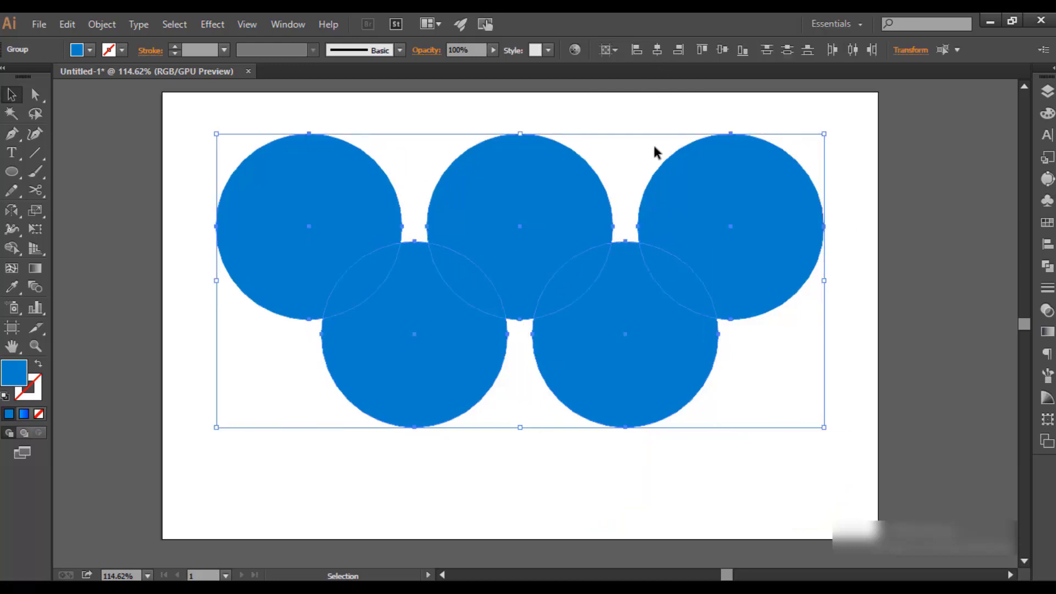
pyautogui.click(625, 140)
pyautogui.click(536, 319)
# Step: Swap fill and stroke so the five solid circles become blue outlines
pyautogui.click(38, 365)
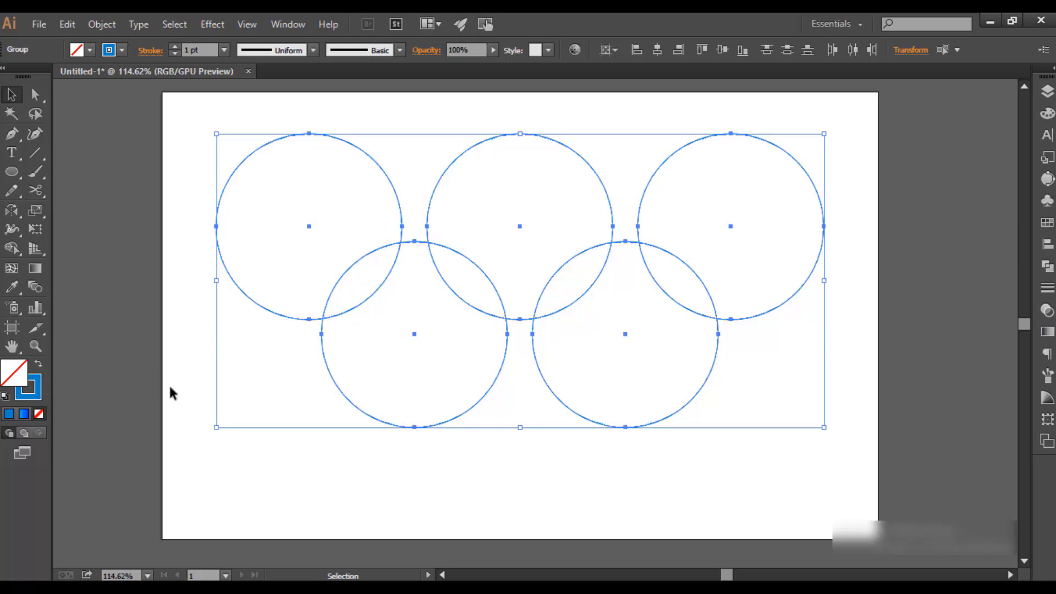
pyautogui.click(206, 392)
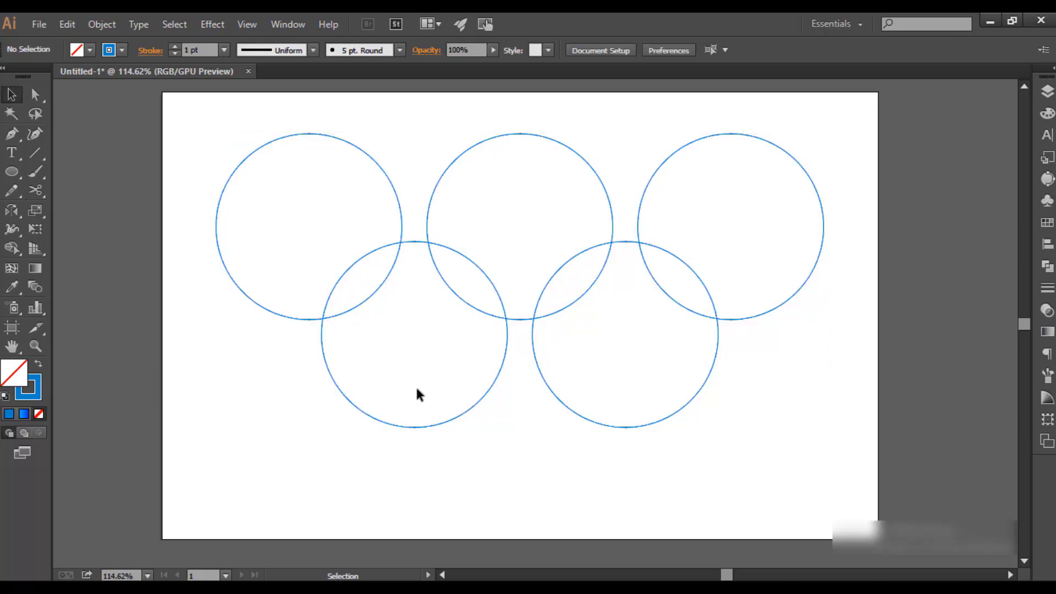
pyautogui.click(401, 425)
pyautogui.click(450, 453)
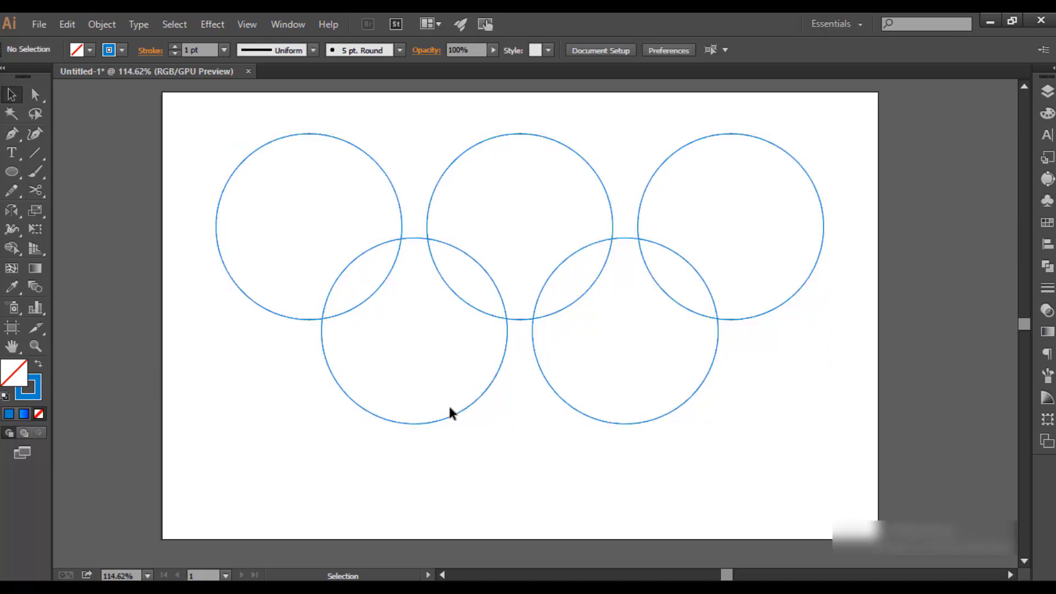
# Step: Marquee-select all five circles and ungroup them, then clear the selection
pyautogui.scroll(1, 448, 403)
pyautogui.moveTo(417, 200); pyautogui.dragTo(486, 297)
pyautogui.rightClick(487, 300)
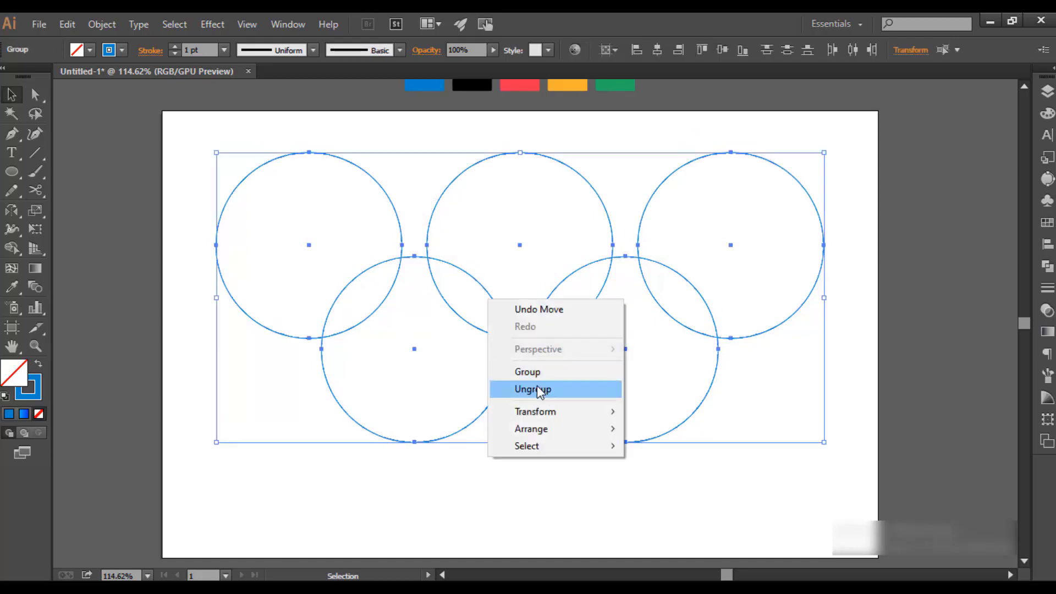
pyautogui.click(515, 389)
pyautogui.rightClick(540, 386)
pyautogui.click(543, 391)
pyautogui.click(532, 426)
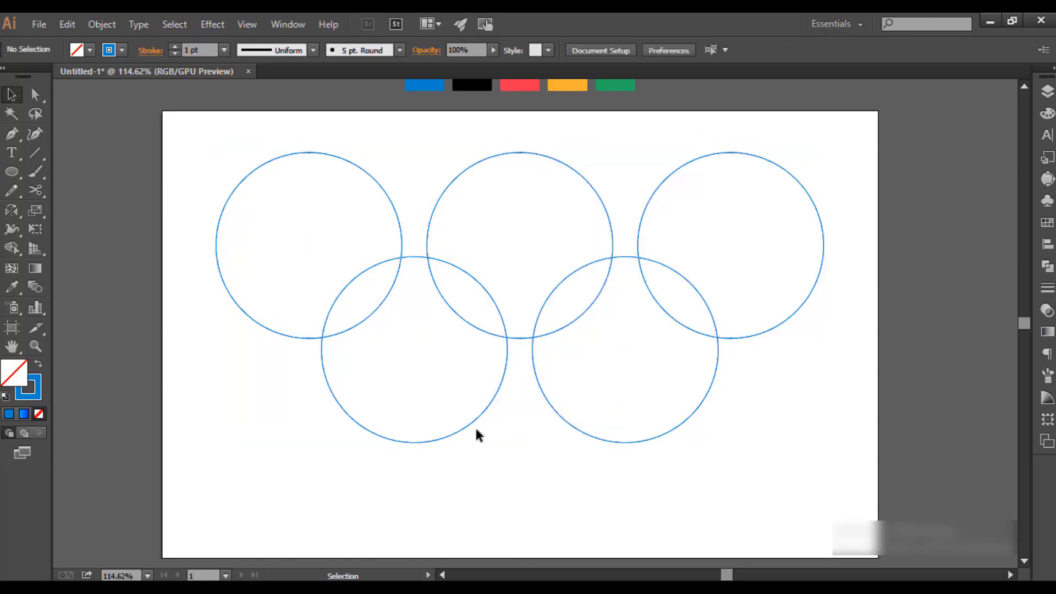
# Step: Make the top-middle circle a black outline using the eyedropper and fill/stroke swap
pyautogui.moveTo(568, 386)
pyautogui.mouseDown()
pyautogui.moveTo(575, 377)
pyautogui.moveTo(547, 417)
pyautogui.mouseUp()
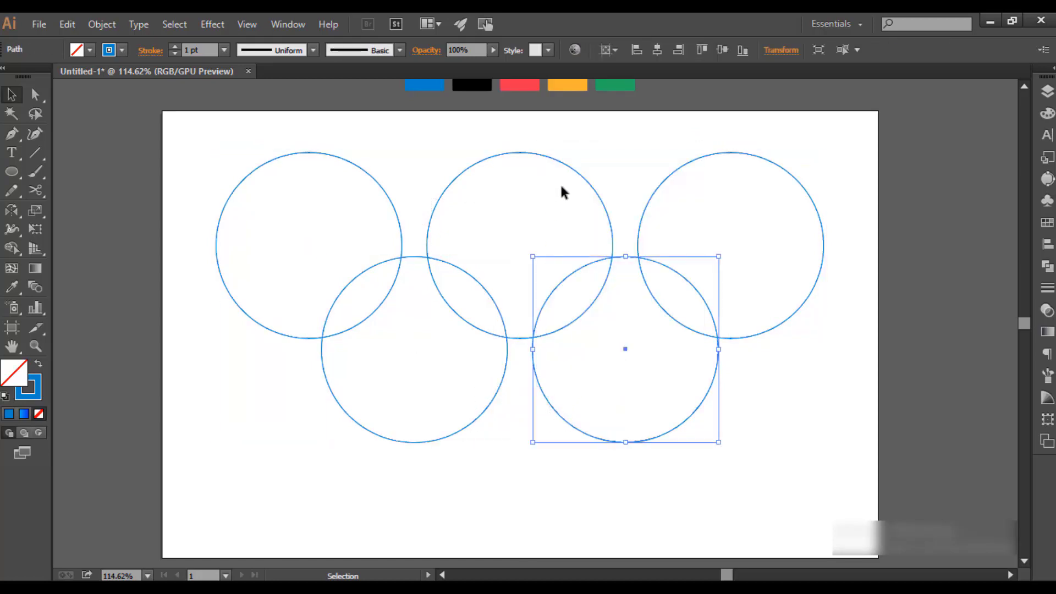
pyautogui.moveTo(562, 189); pyautogui.dragTo(597, 167)
pyautogui.click(585, 127)
pyautogui.scroll(1, 407, 171)
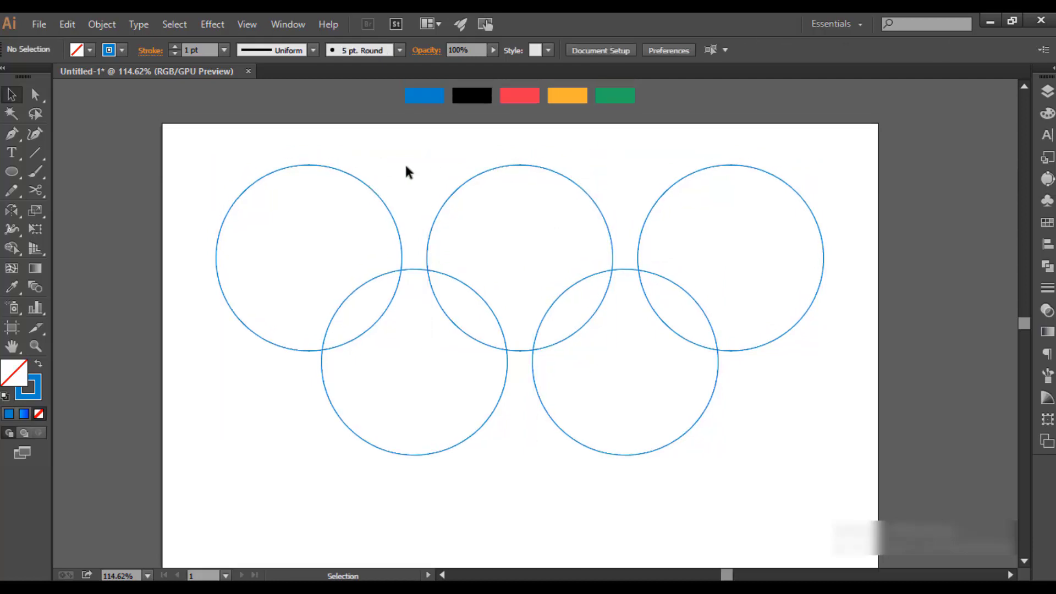
pyautogui.moveTo(478, 149); pyautogui.dragTo(496, 175)
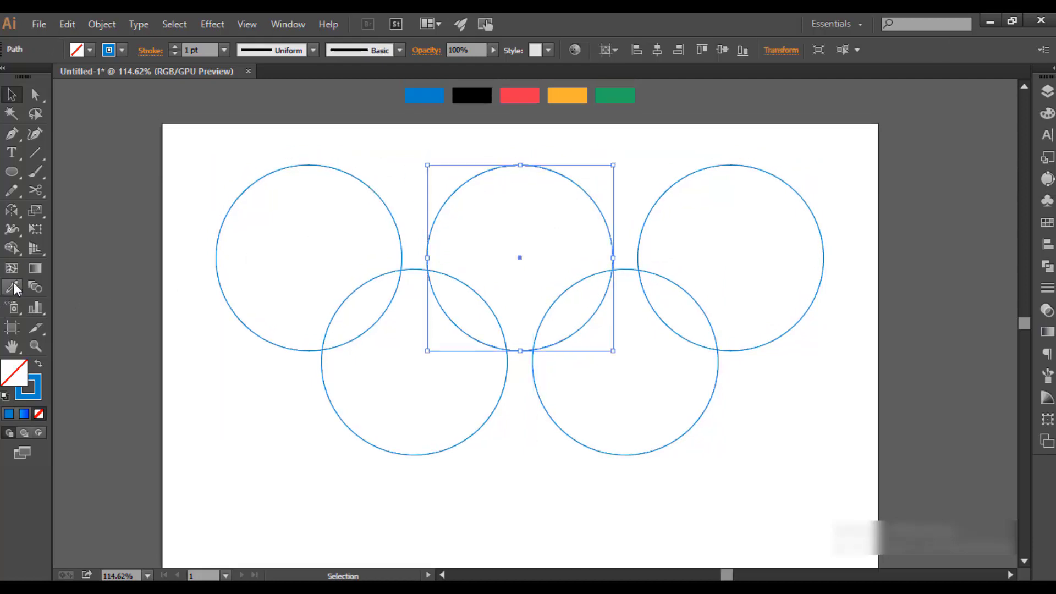
pyautogui.click(11, 286)
pyautogui.click(476, 93)
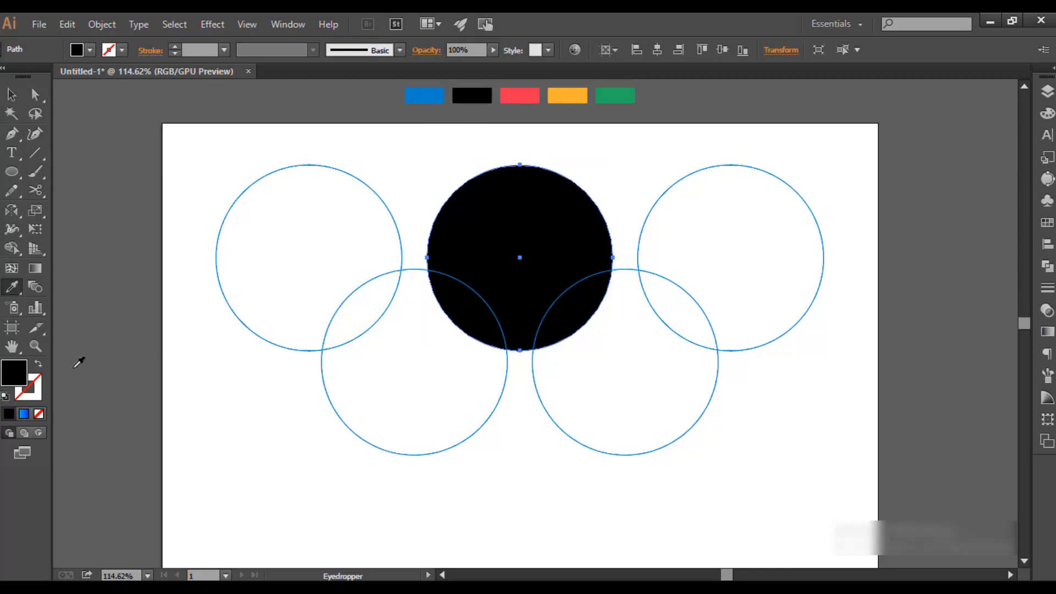
pyautogui.click(39, 364)
# Step: Make the top-right circle a red outline
pyautogui.click(12, 94)
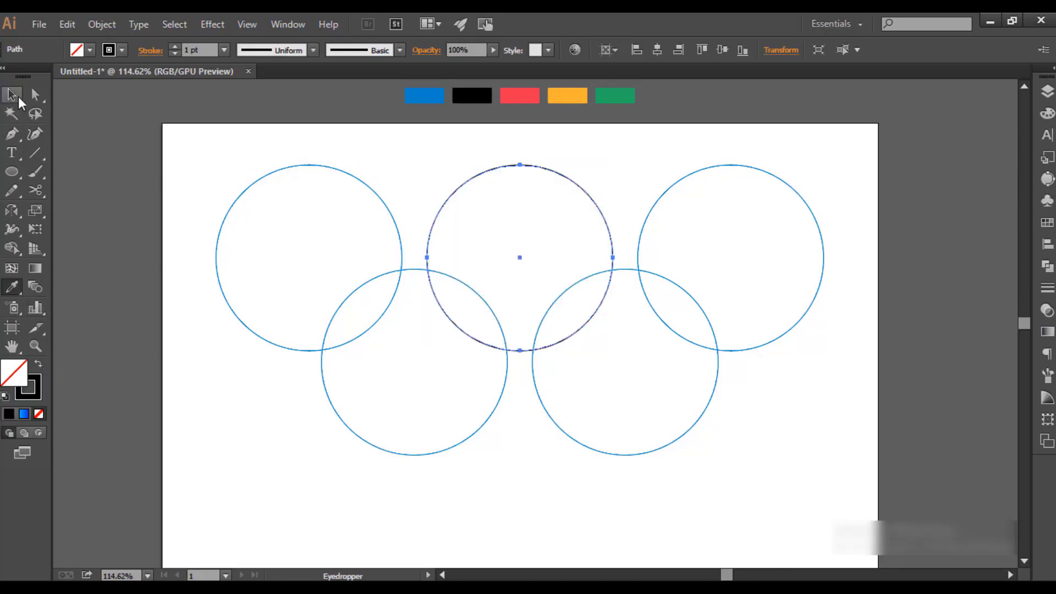
pyautogui.click(267, 151)
pyautogui.click(720, 181)
pyautogui.click(12, 286)
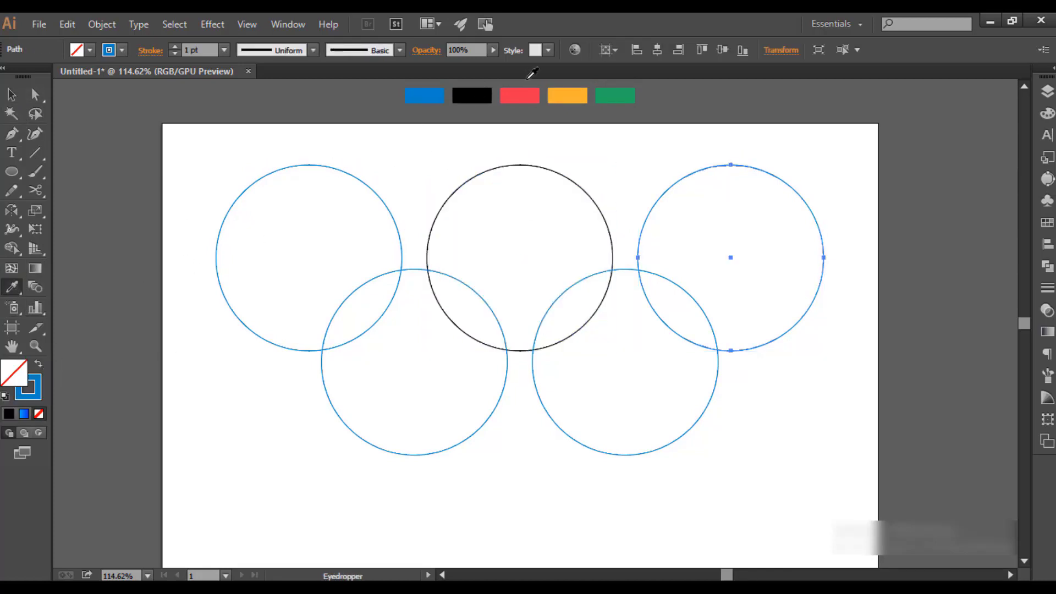
pyautogui.click(533, 92)
pyautogui.click(11, 94)
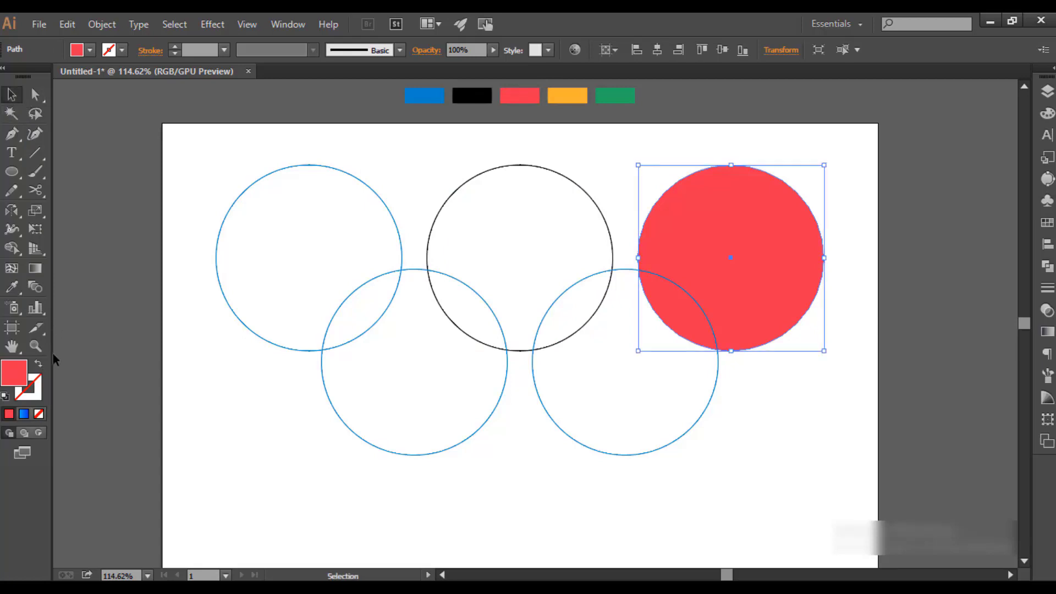
pyautogui.click(39, 364)
# Step: Make the bottom-left circle a yellow outline
pyautogui.click(412, 421)
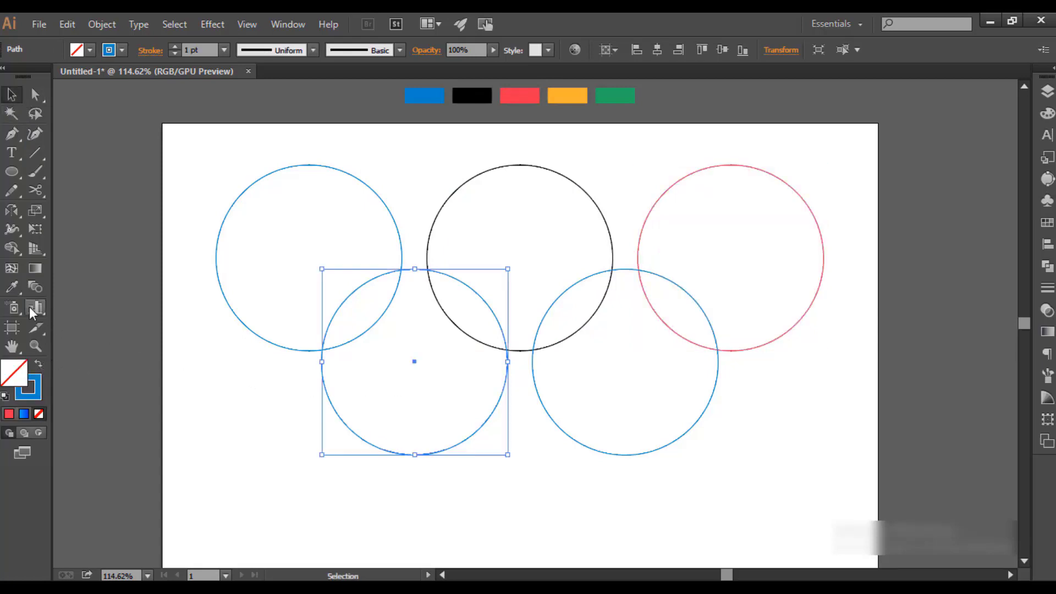
pyautogui.click(14, 288)
pyautogui.click(567, 95)
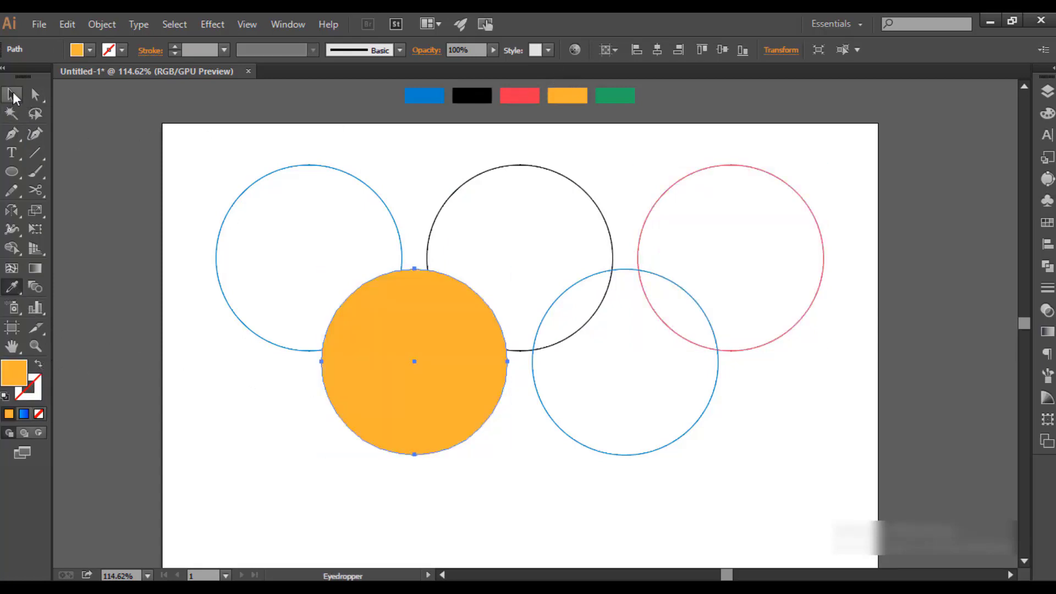
pyautogui.click(12, 94)
pyautogui.click(38, 364)
# Step: Make the bottom-right circle a green outline
pyautogui.moveTo(577, 454); pyautogui.dragTo(612, 424)
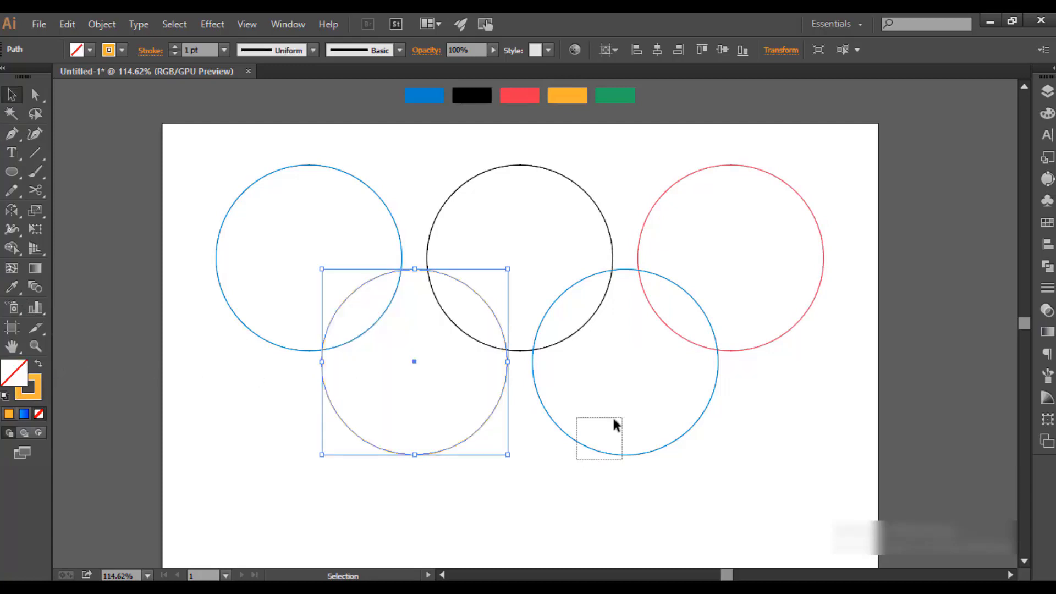
pyautogui.click(14, 287)
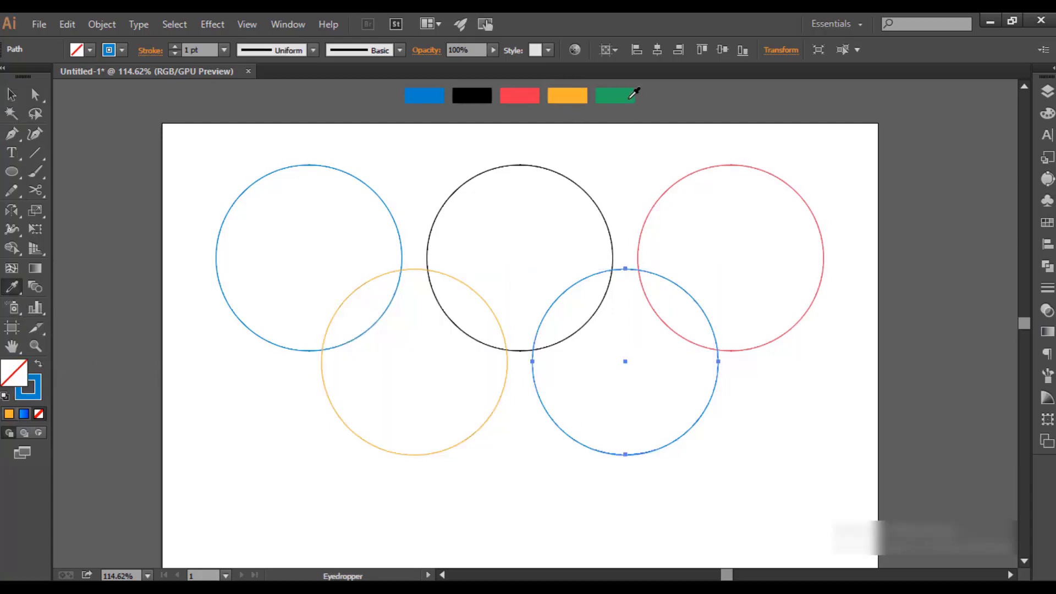
pyautogui.click(631, 97)
pyautogui.click(11, 94)
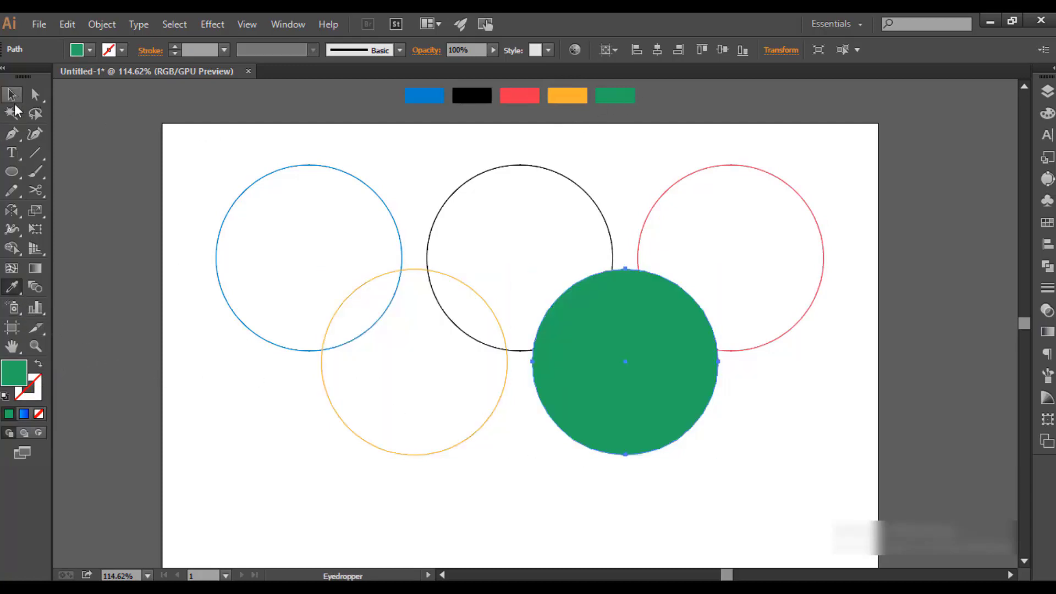
pyautogui.click(39, 364)
# Step: Select all five rings and raise their stroke weight to 20 pt
pyautogui.moveTo(161, 271); pyautogui.dragTo(659, 437)
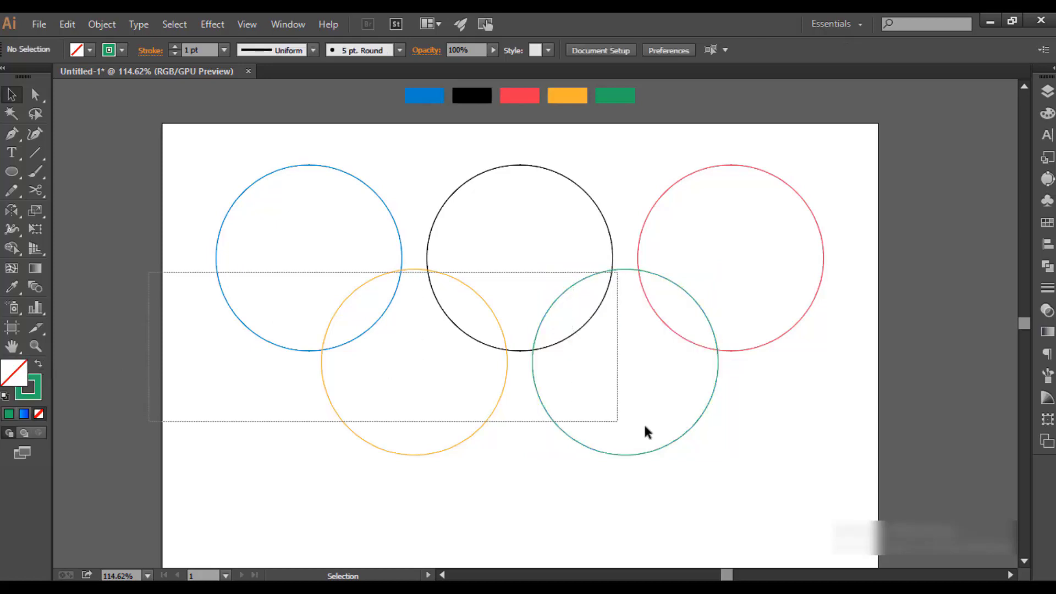
pyautogui.click(201, 50)
pyautogui.press('Up')
pyautogui.press('Up')
pyautogui.press('Up')
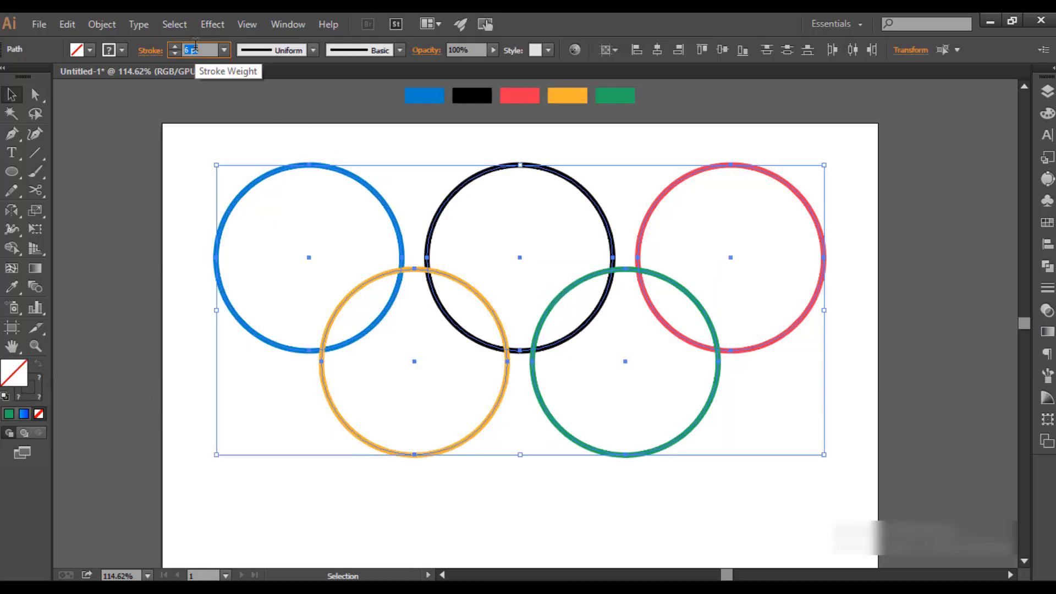
pyautogui.press('Up')
pyautogui.press('Up')
pyautogui.press('Up')
pyautogui.press('Up')
pyautogui.press('Up')
pyautogui.press('Up')
pyautogui.press('Up')
pyautogui.press('Up')
pyautogui.press('Up')
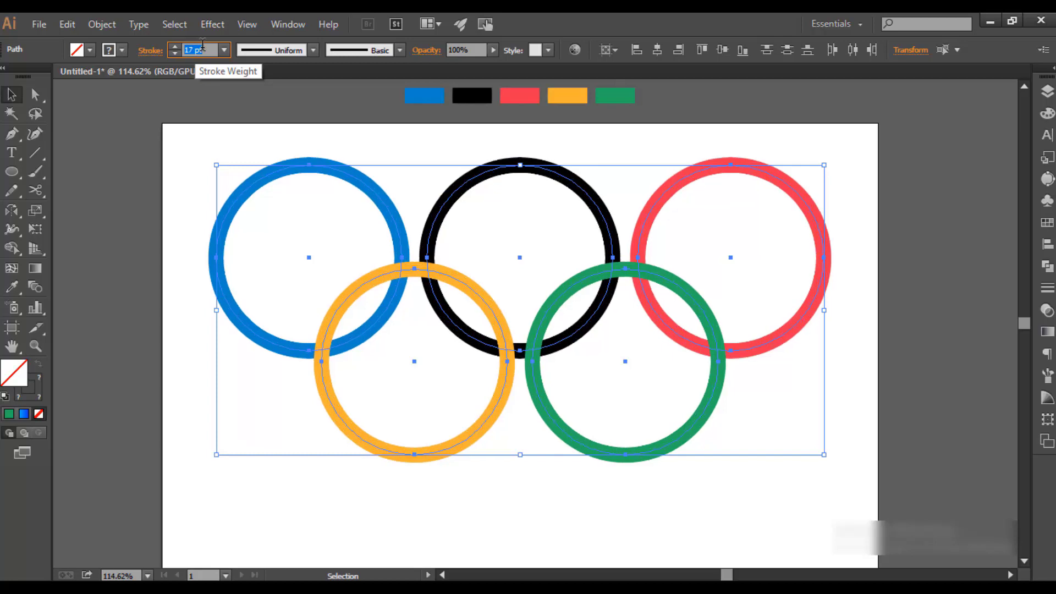
pyautogui.press('Up')
pyautogui.press('Up')
pyautogui.press('Up')
pyautogui.click(166, 193)
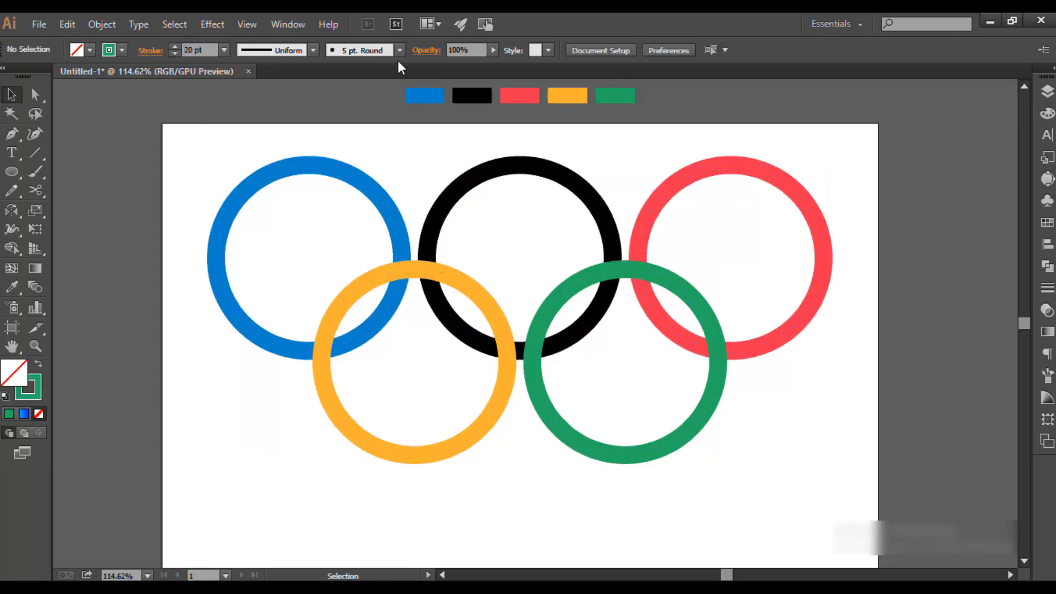
# Step: Zoom in and nudge the yellow and green rings up two arrow-key steps
pyautogui.moveTo(514, 405); pyautogui.dragTo(444, 347)
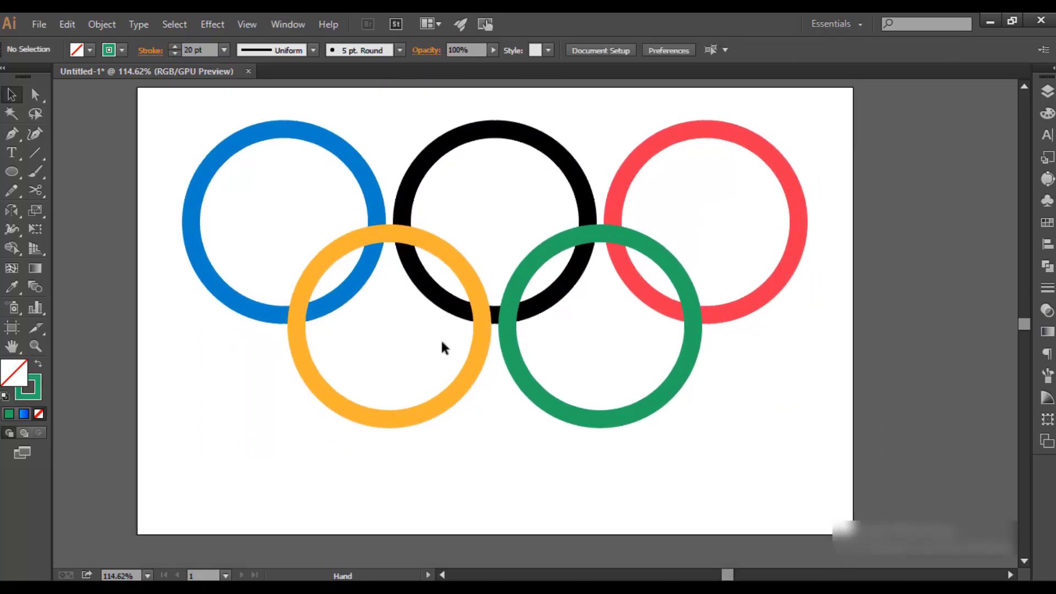
pyautogui.click(35, 346)
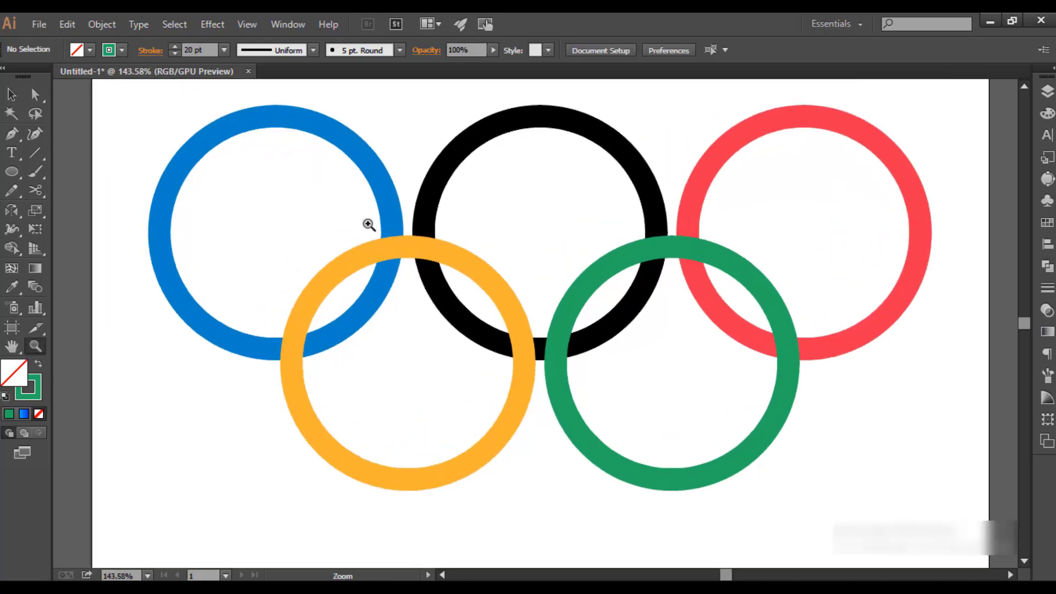
pyautogui.moveTo(339, 193)
pyautogui.mouseDown()
pyautogui.moveTo(436, 300)
pyautogui.moveTo(262, 269)
pyautogui.mouseUp()
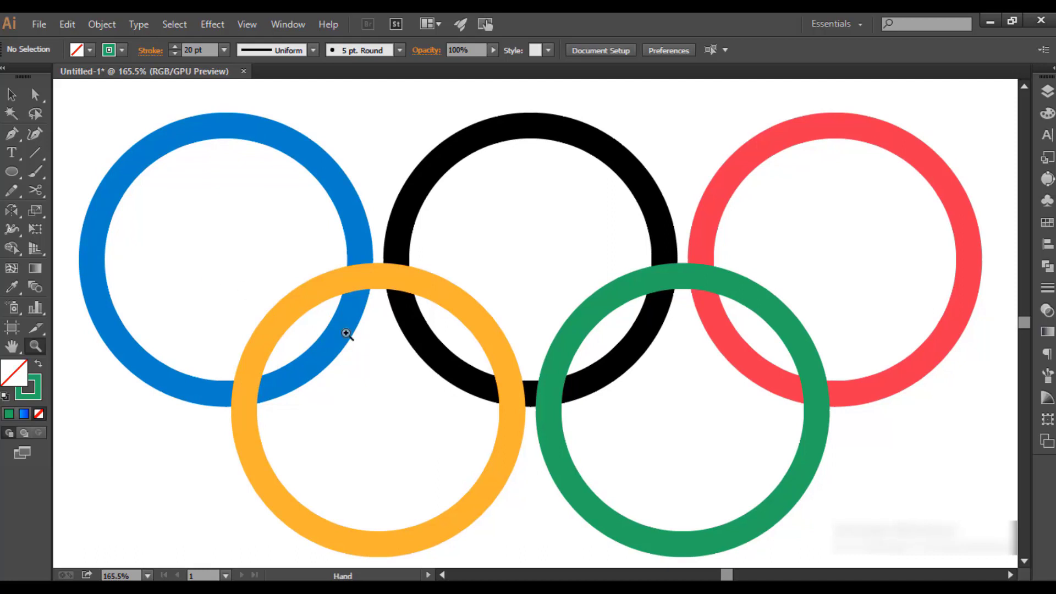
pyautogui.scroll(-1, 342, 327)
pyautogui.click(12, 95)
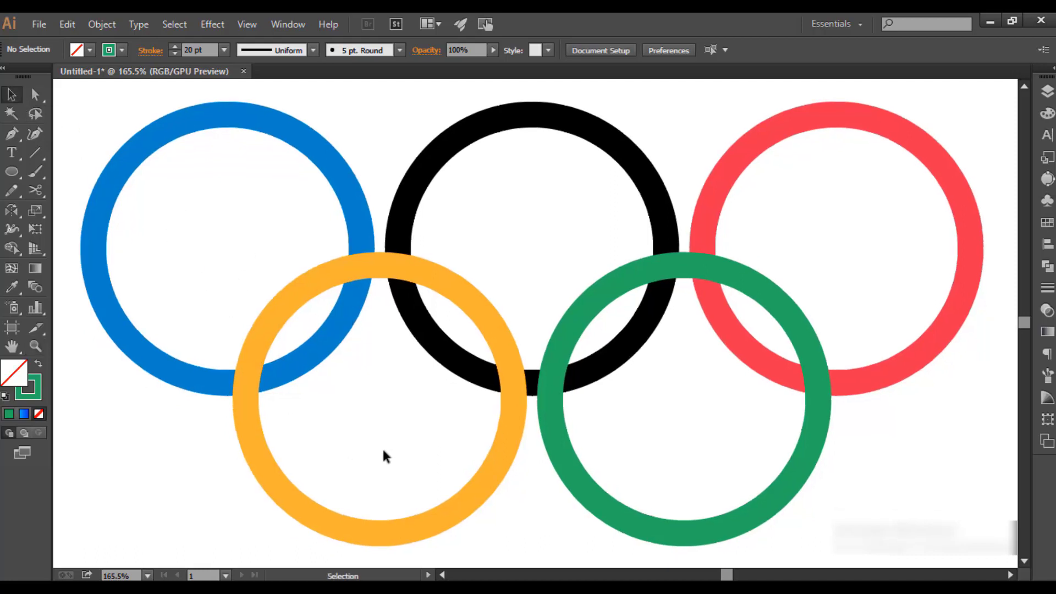
pyautogui.moveTo(434, 440); pyautogui.dragTo(635, 465)
pyautogui.press('Up')
pyautogui.press('Up')
pyautogui.press('Up')
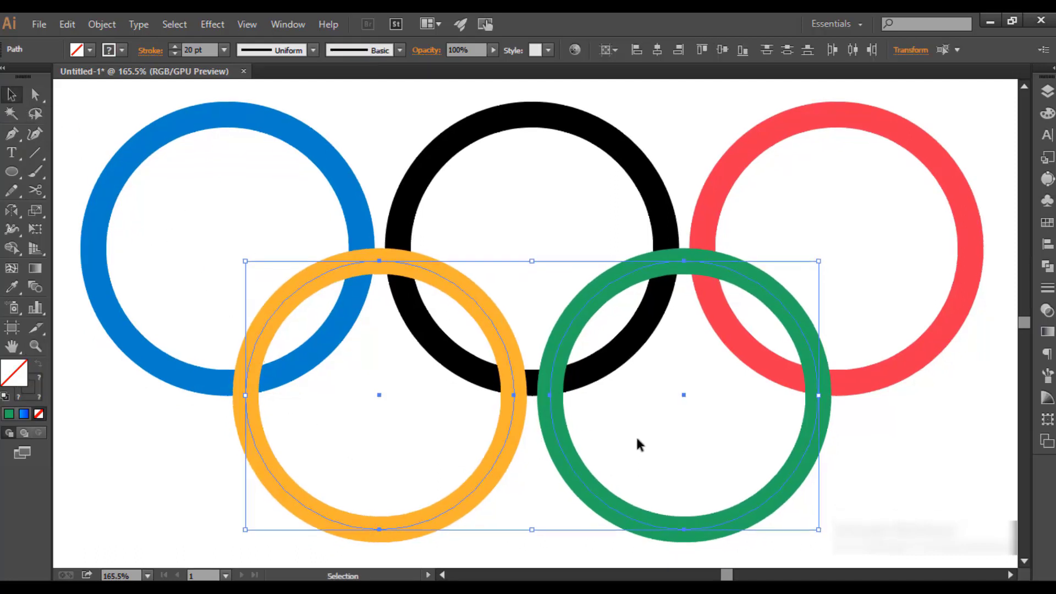
pyautogui.press('Up')
pyautogui.press('Up')
pyautogui.press('Up')
pyautogui.press('Up')
pyautogui.click(306, 383)
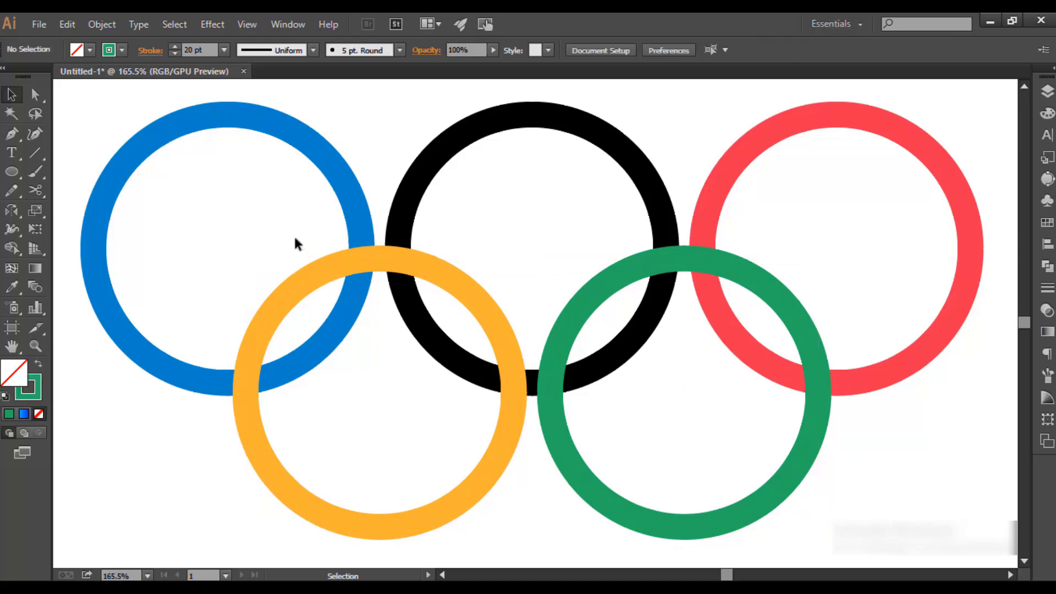
# Step: Scissors-cut the blue ring at the yellow crossing and bring the cut piece to the front
pyautogui.click(33, 341)
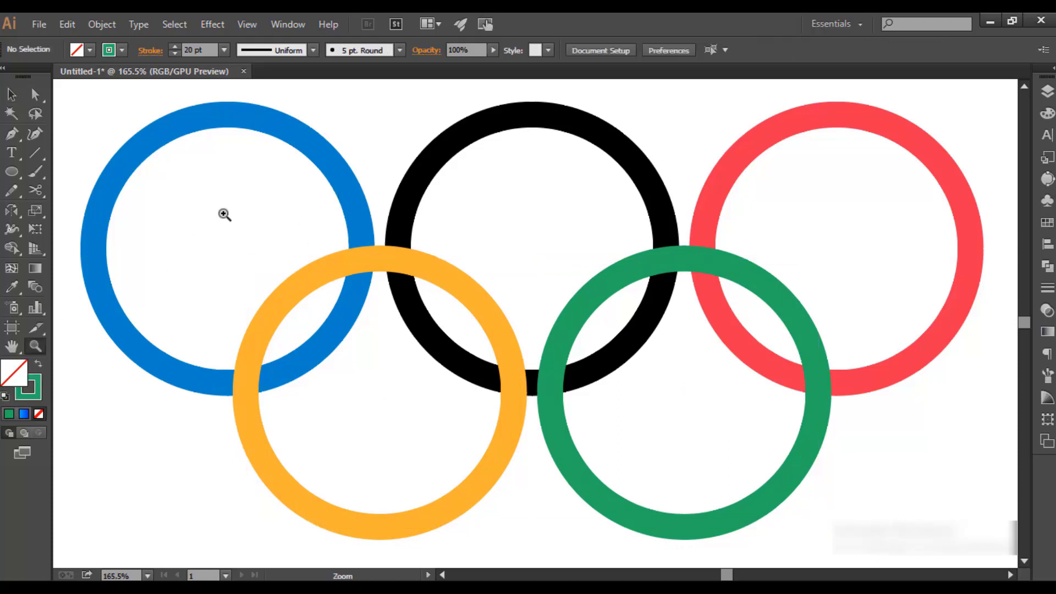
pyautogui.moveTo(224, 212)
pyautogui.mouseDown()
pyautogui.moveTo(328, 269)
pyautogui.moveTo(334, 289)
pyautogui.moveTo(403, 311)
pyautogui.mouseUp()
pyautogui.click(503, 225)
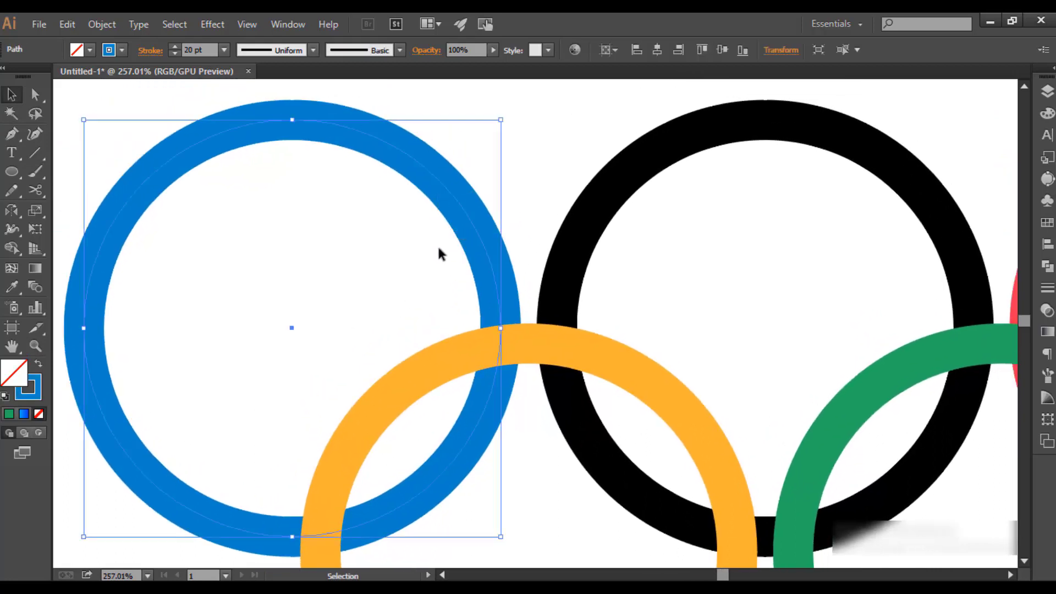
pyautogui.scroll(-1, 476, 283)
pyautogui.moveTo(41, 193); pyautogui.dragTo(140, 209)
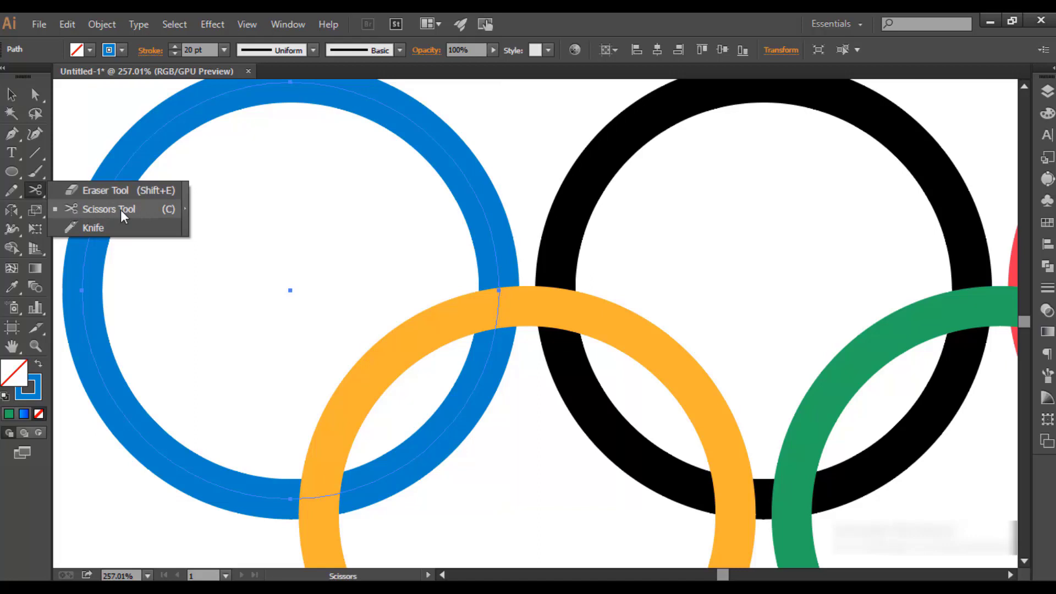
pyautogui.click(120, 209)
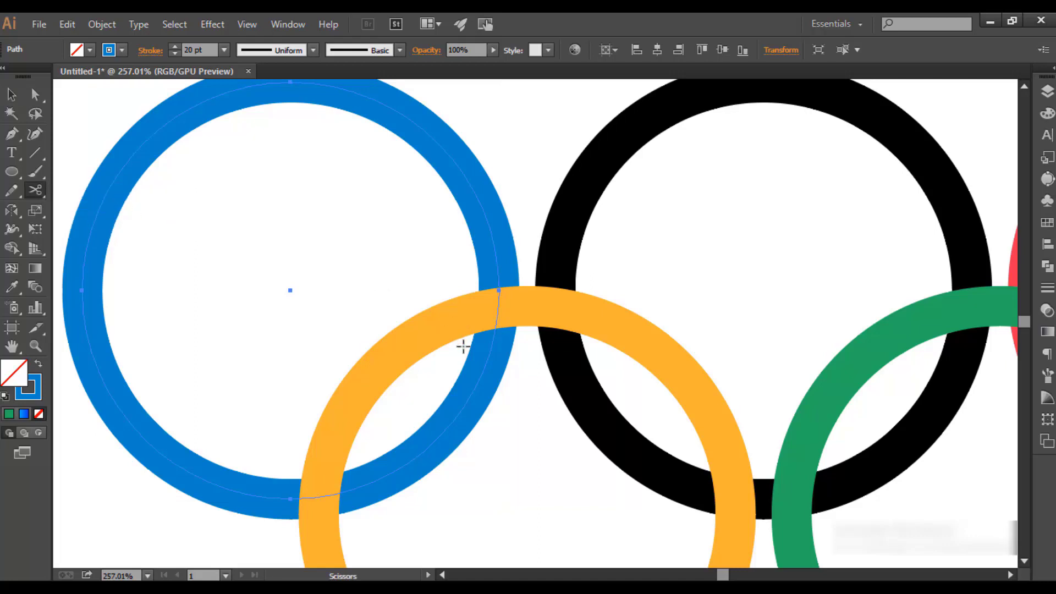
pyautogui.click(489, 358)
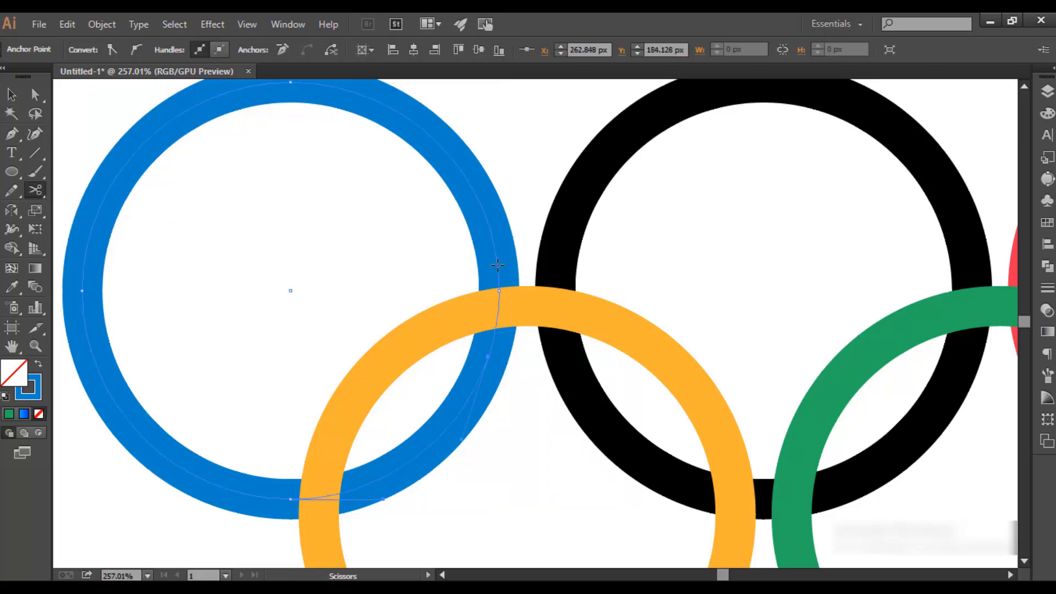
pyautogui.rightClick(497, 265)
pyautogui.moveTo(541, 486)
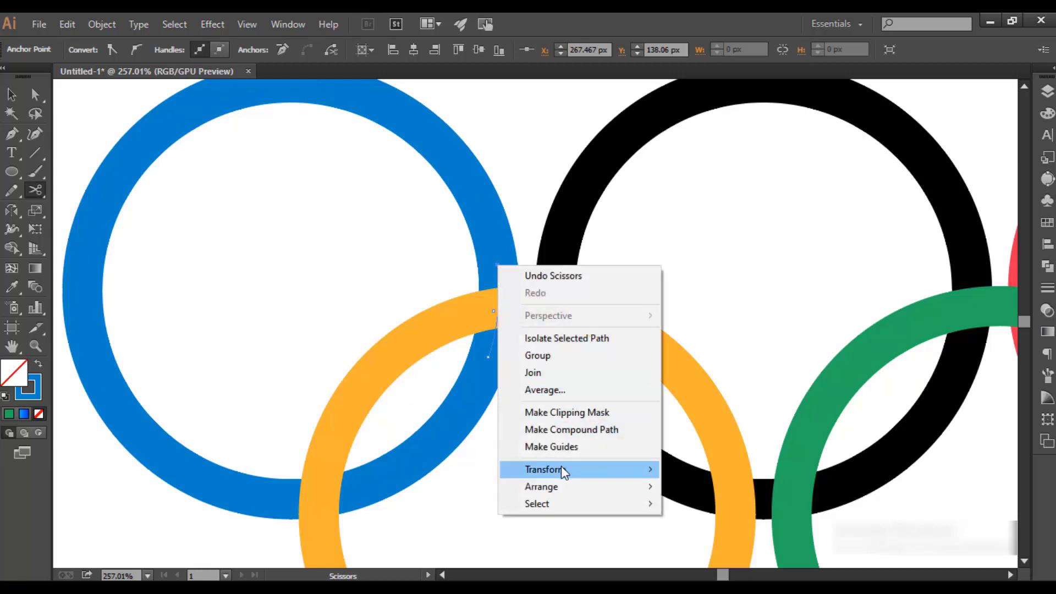
pyautogui.click(707, 486)
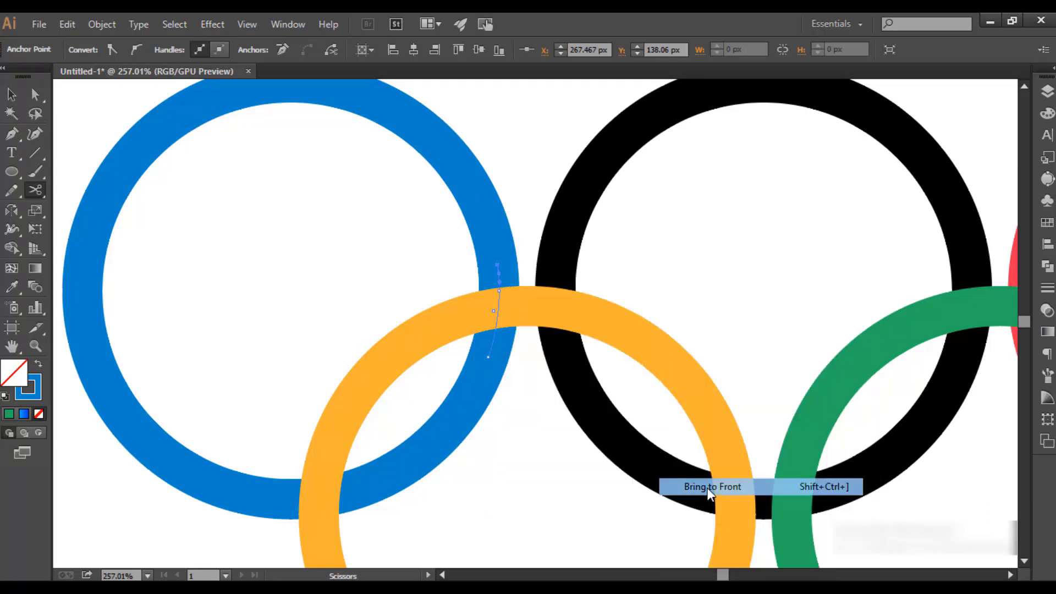
pyautogui.press('v')
pyautogui.click(559, 462)
pyautogui.moveTo(523, 420); pyautogui.dragTo(451, 368)
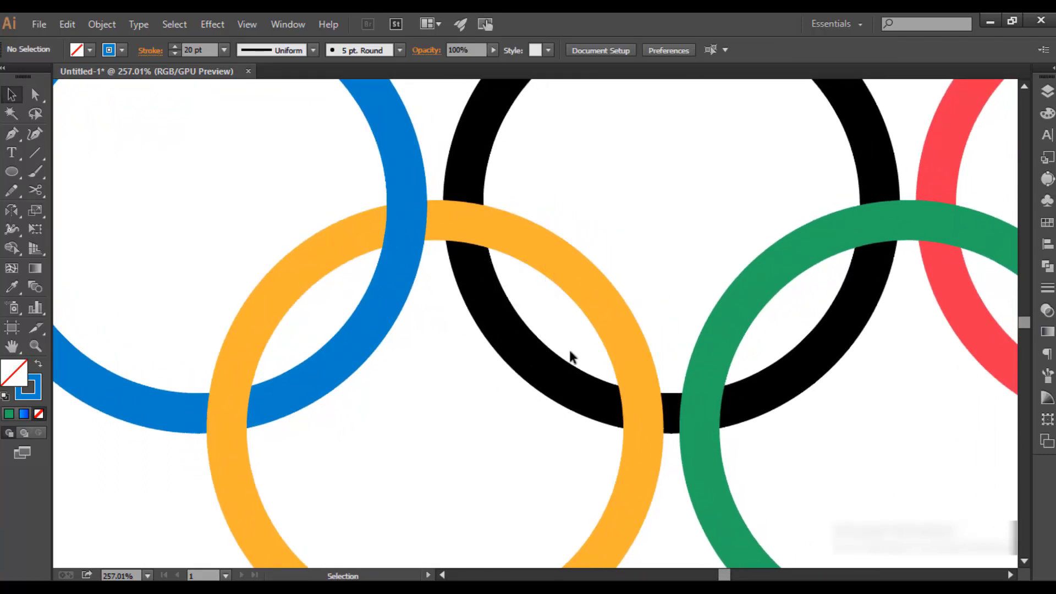
# Step: Cut the black ring twice near its bottom and bring that piece in front of yellow
pyautogui.moveTo(563, 338)
pyautogui.mouseDown()
pyautogui.moveTo(531, 373)
pyautogui.moveTo(476, 346)
pyautogui.mouseUp()
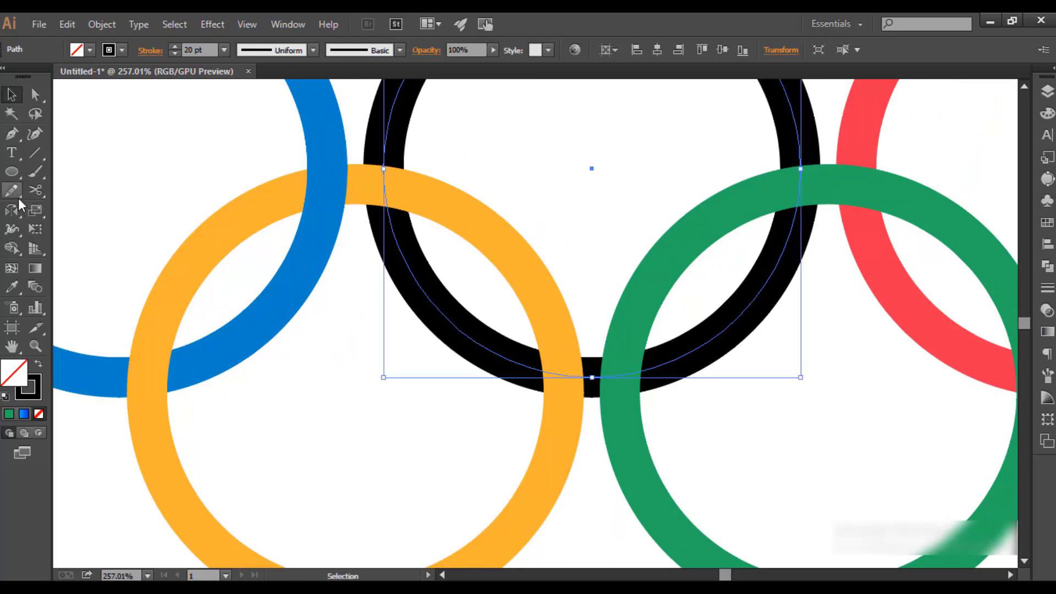
pyautogui.click(35, 191)
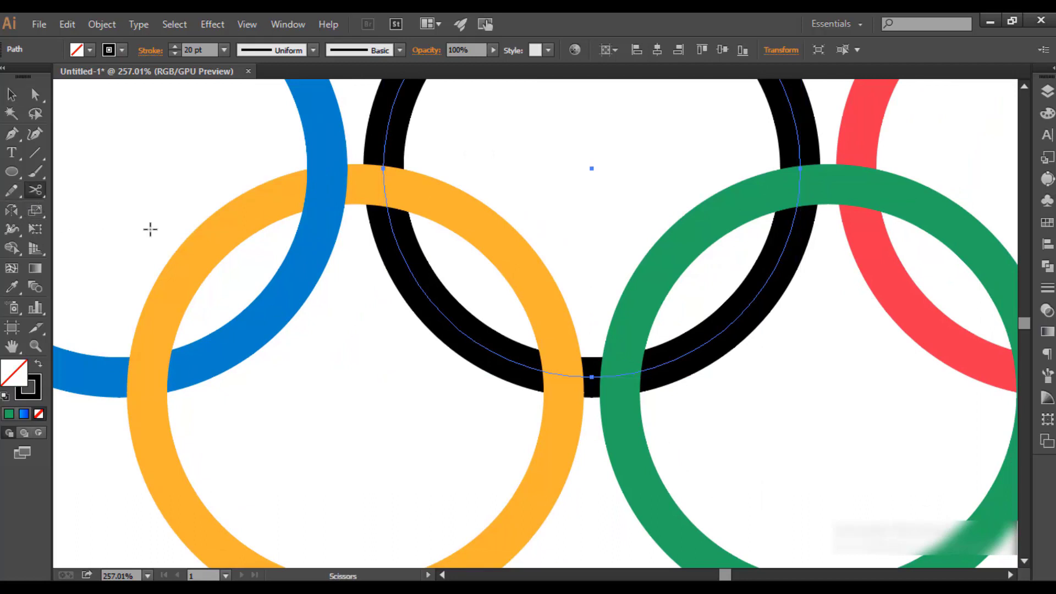
pyautogui.click(517, 363)
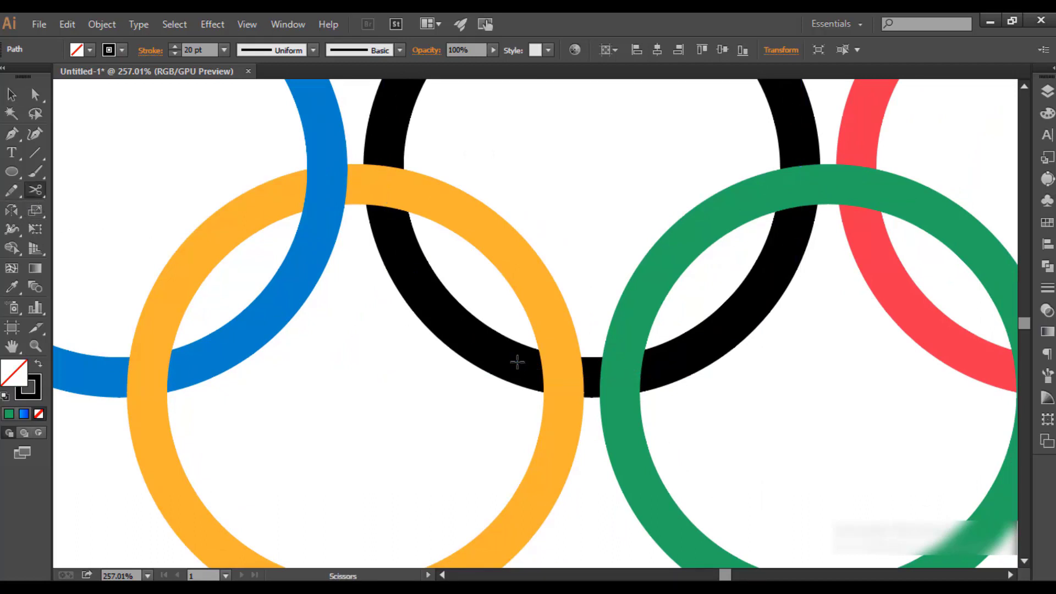
pyautogui.click(592, 377)
pyautogui.rightClick(591, 377)
pyautogui.moveTo(672, 365)
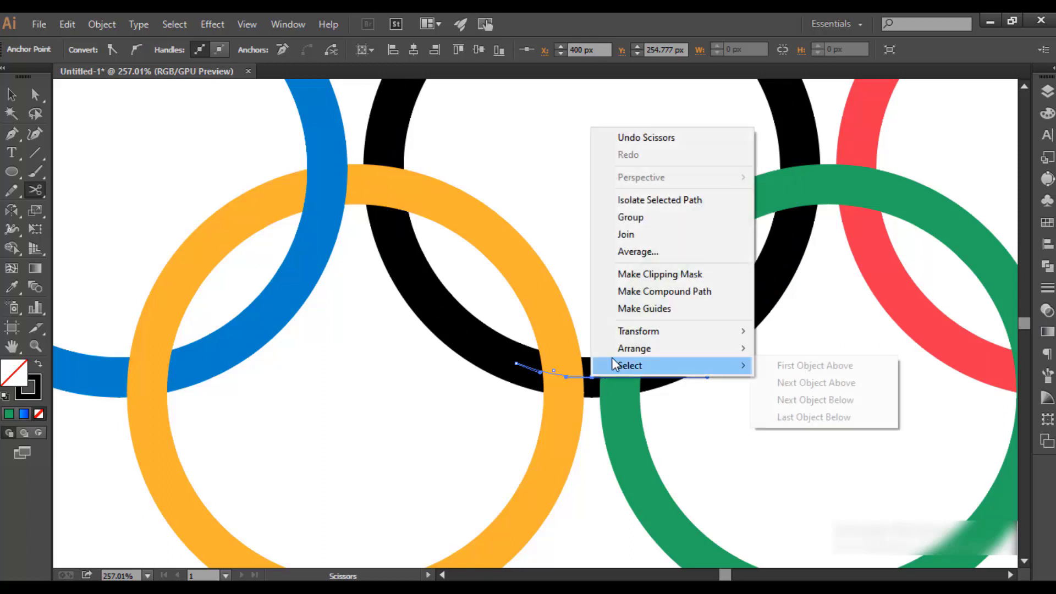
pyautogui.click(799, 355)
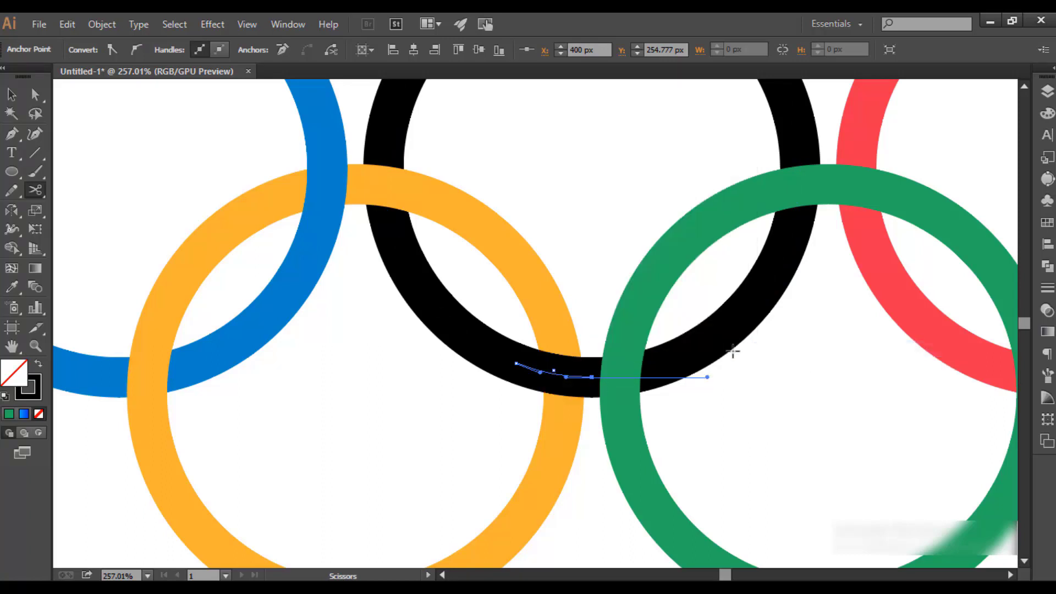
pyautogui.click(12, 96)
pyautogui.click(599, 182)
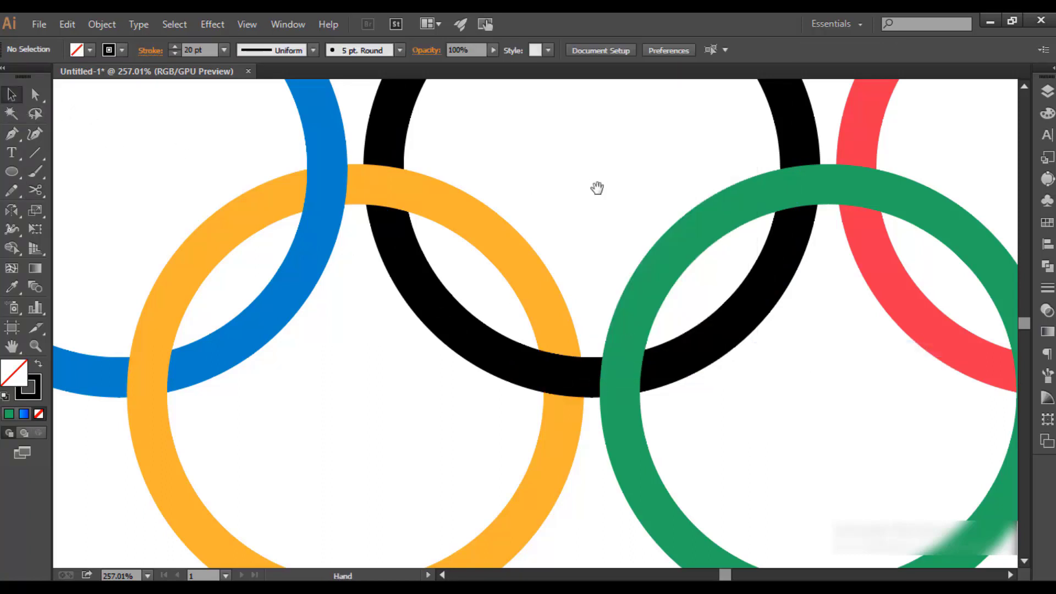
pyautogui.moveTo(597, 188); pyautogui.dragTo(500, 238)
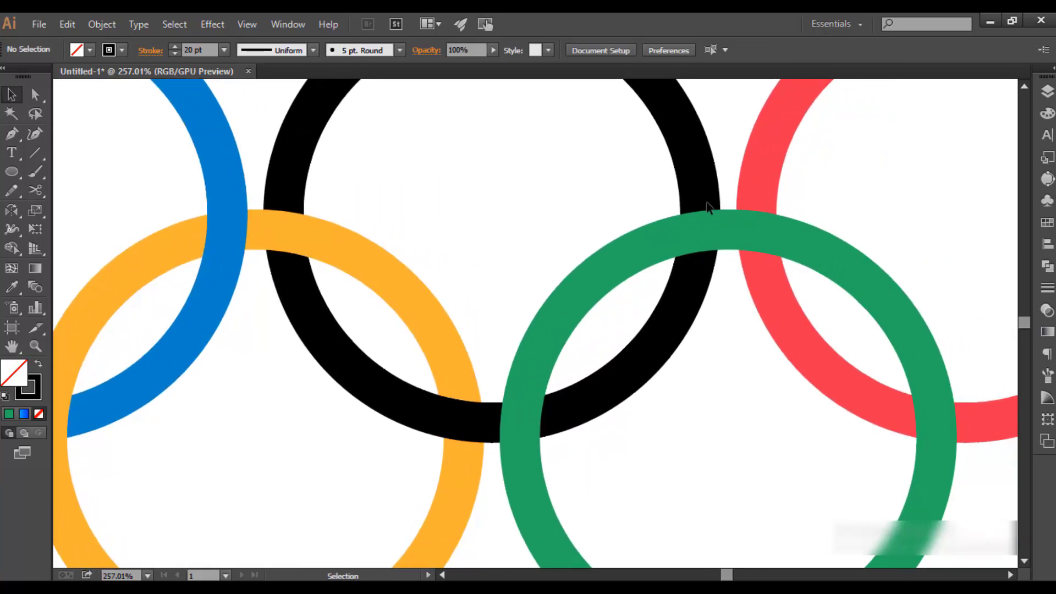
# Step: Cut the green ring near the black crossing and send the small green piece to the back
pyautogui.moveTo(631, 266); pyautogui.dragTo(633, 266)
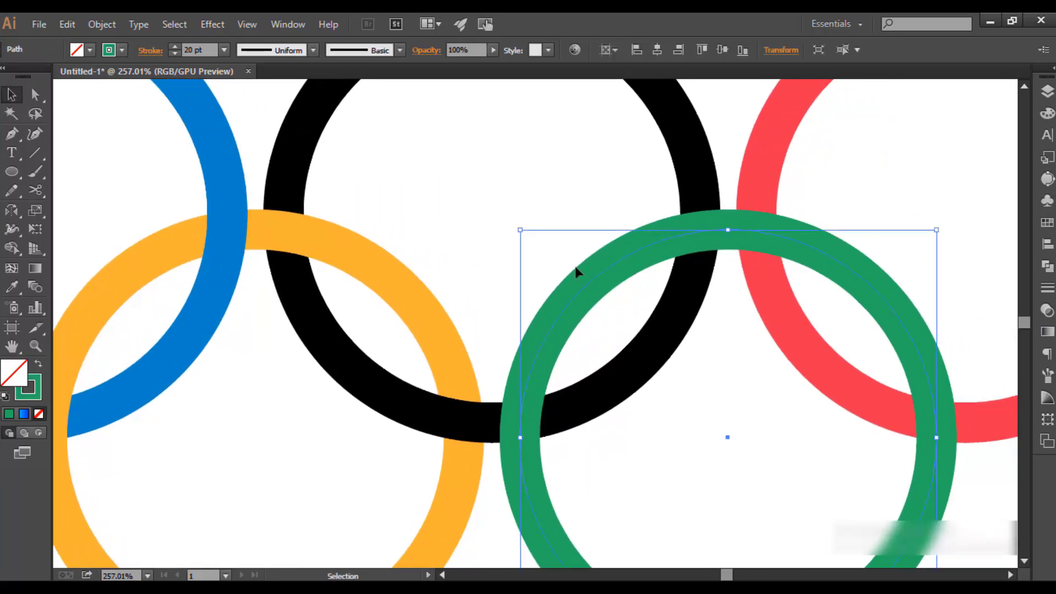
pyautogui.click(36, 190)
pyautogui.click(663, 238)
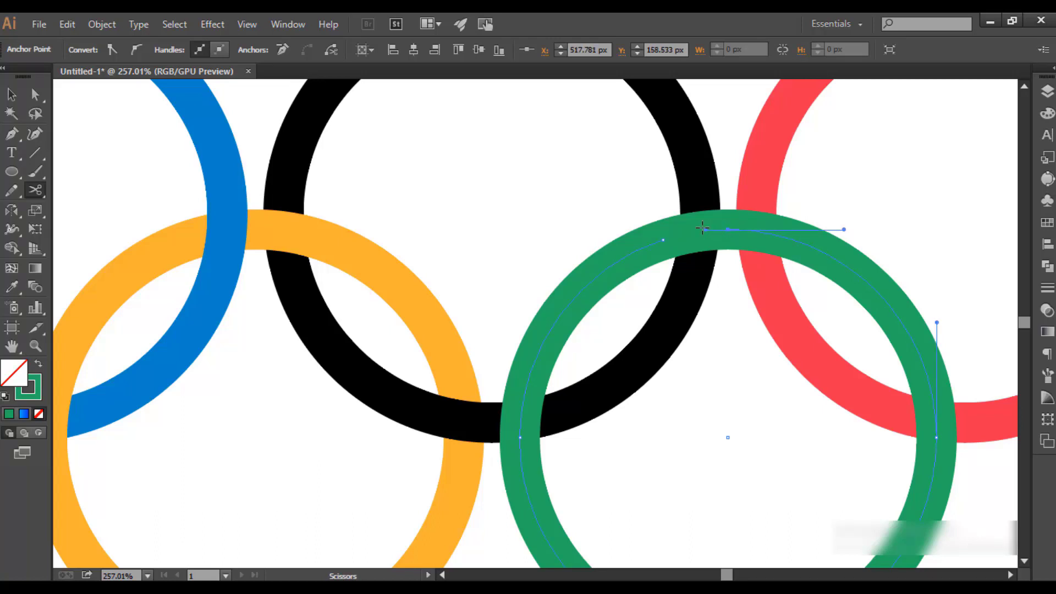
pyautogui.rightClick(702, 228)
pyautogui.click(12, 94)
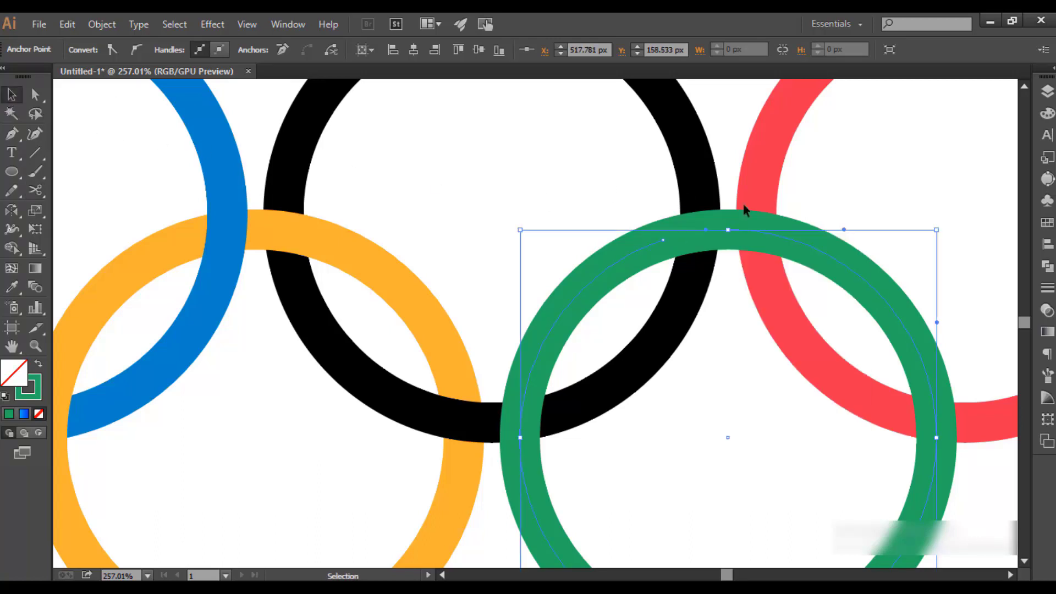
pyautogui.click(693, 230)
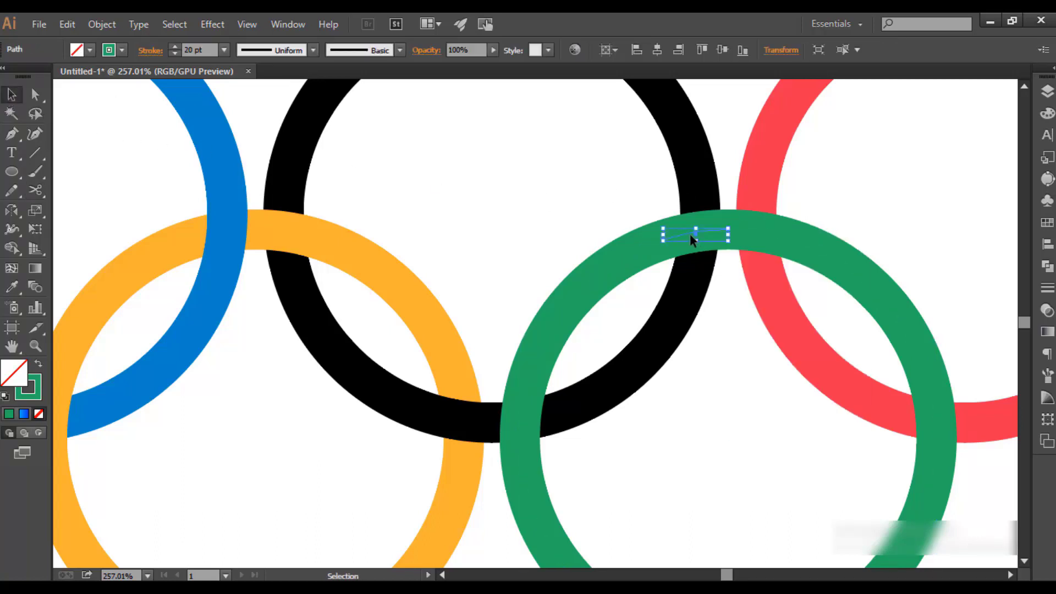
pyautogui.rightClick(691, 234)
pyautogui.moveTo(734, 457)
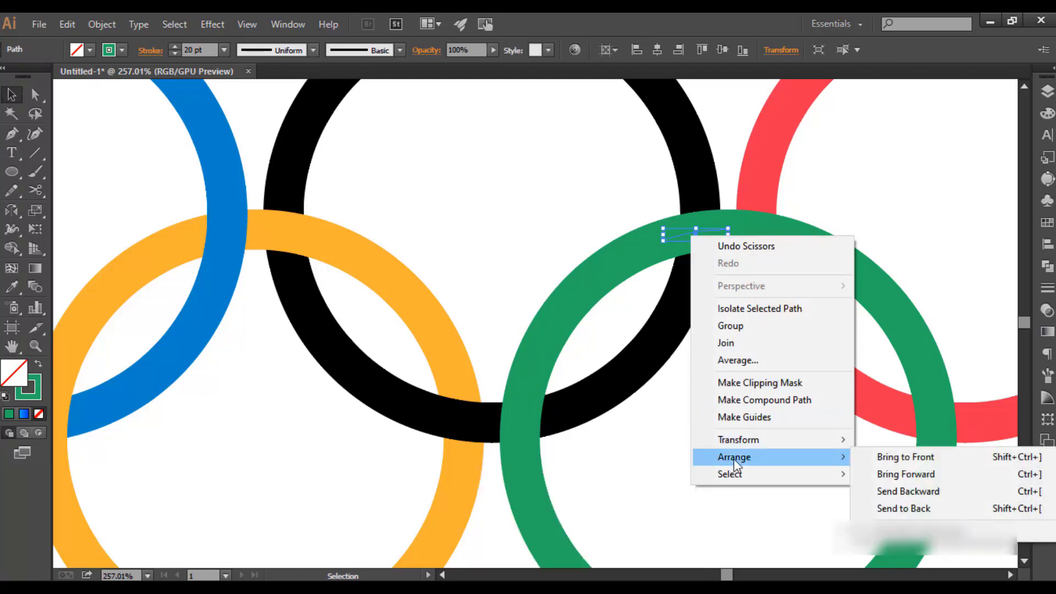
pyautogui.click(892, 457)
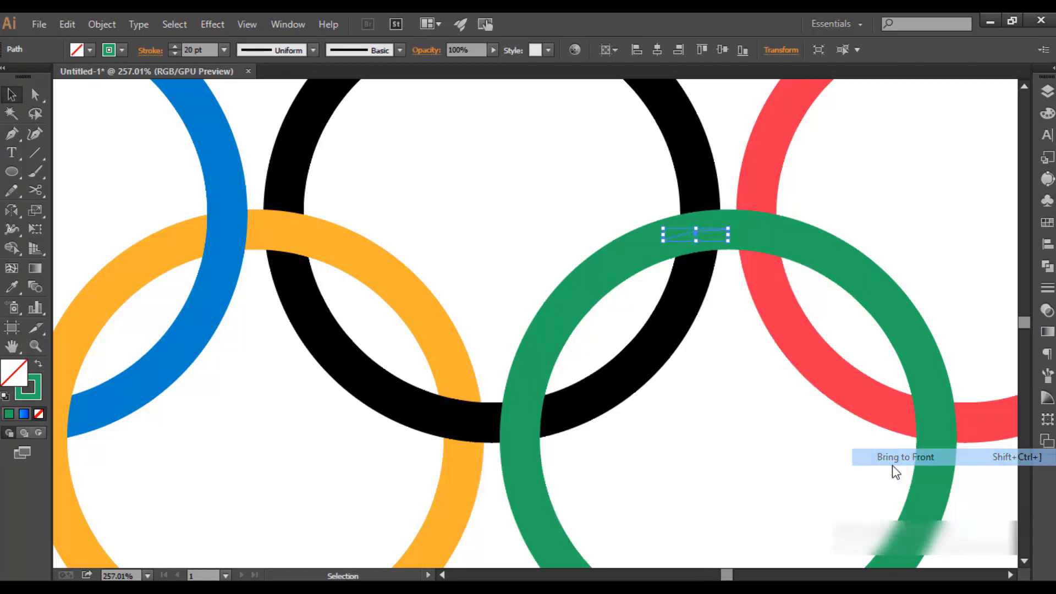
pyautogui.rightClick(686, 234)
pyautogui.moveTo(730, 456)
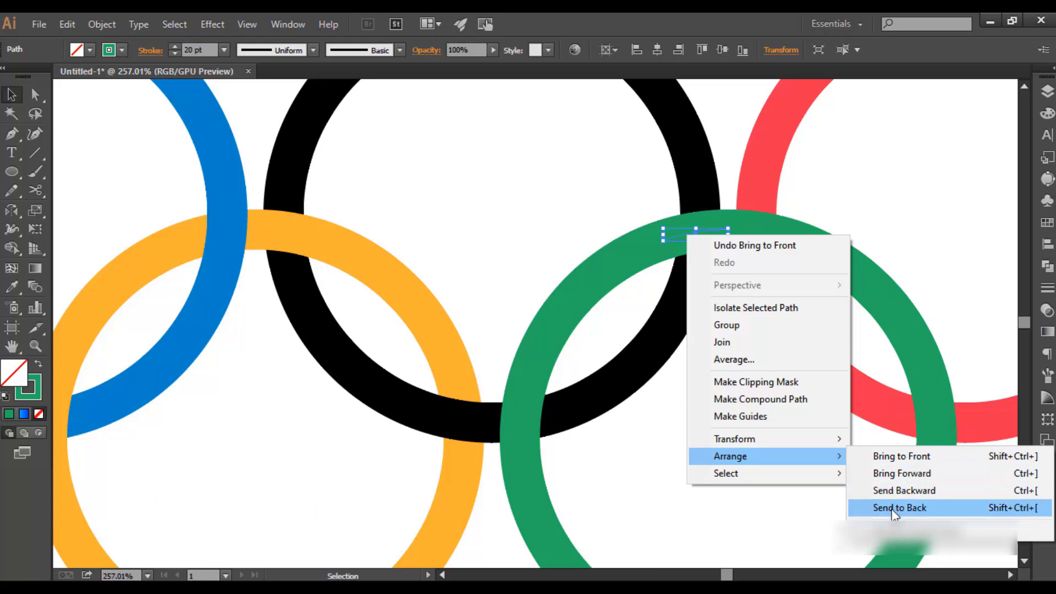
pyautogui.click(893, 507)
pyautogui.click(726, 425)
pyautogui.moveTo(730, 401)
pyautogui.mouseDown()
pyautogui.moveTo(658, 371)
pyautogui.moveTo(446, 382)
pyautogui.mouseUp()
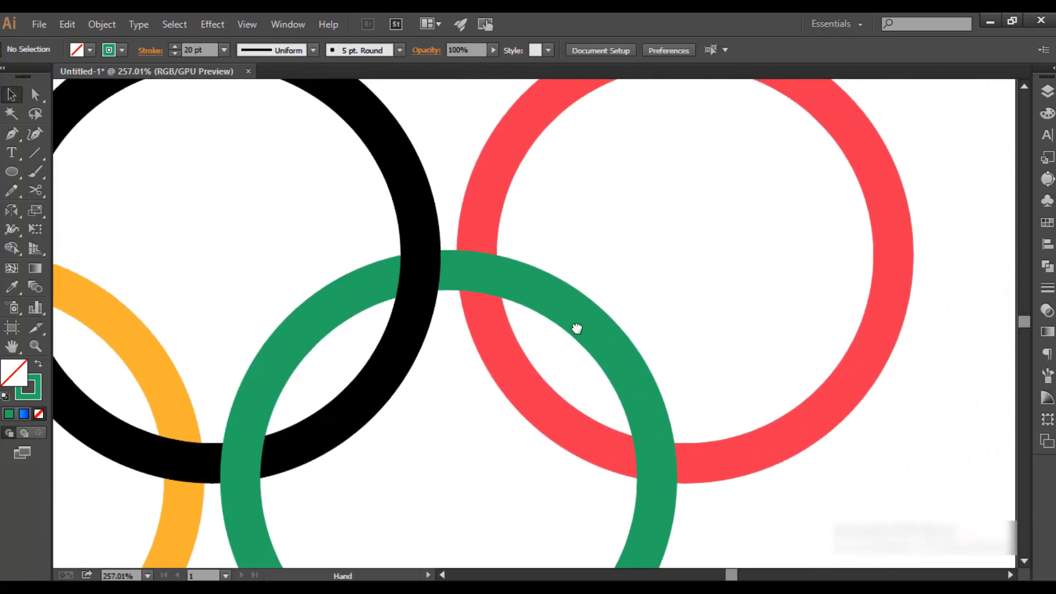
# Step: Scissors-cut the red ring near the green crossing and bring the cut red piece to the front
pyautogui.moveTo(576, 329); pyautogui.dragTo(549, 330)
pyautogui.click(698, 467)
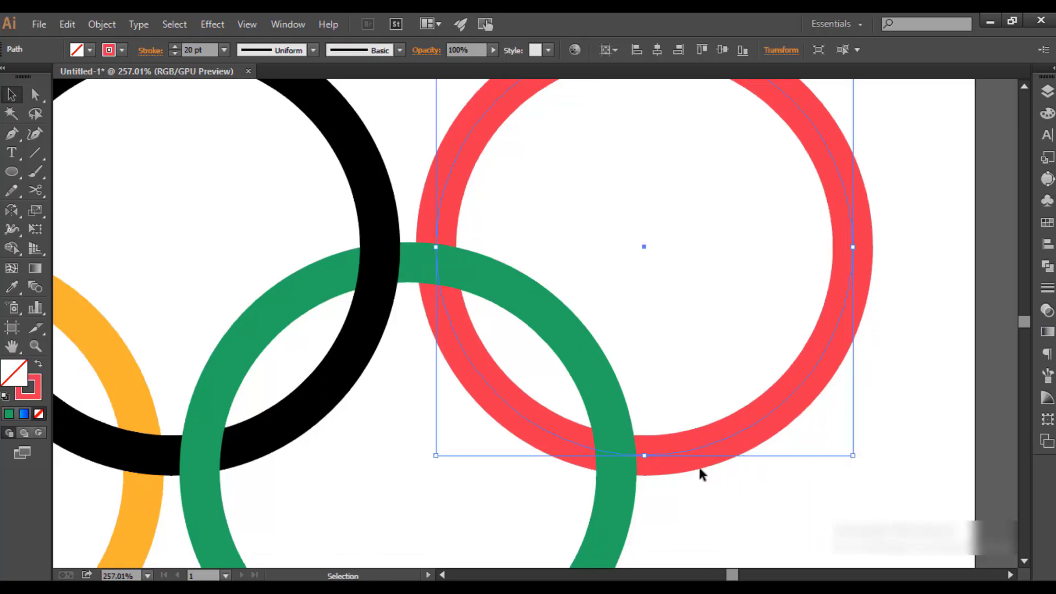
pyautogui.click(35, 189)
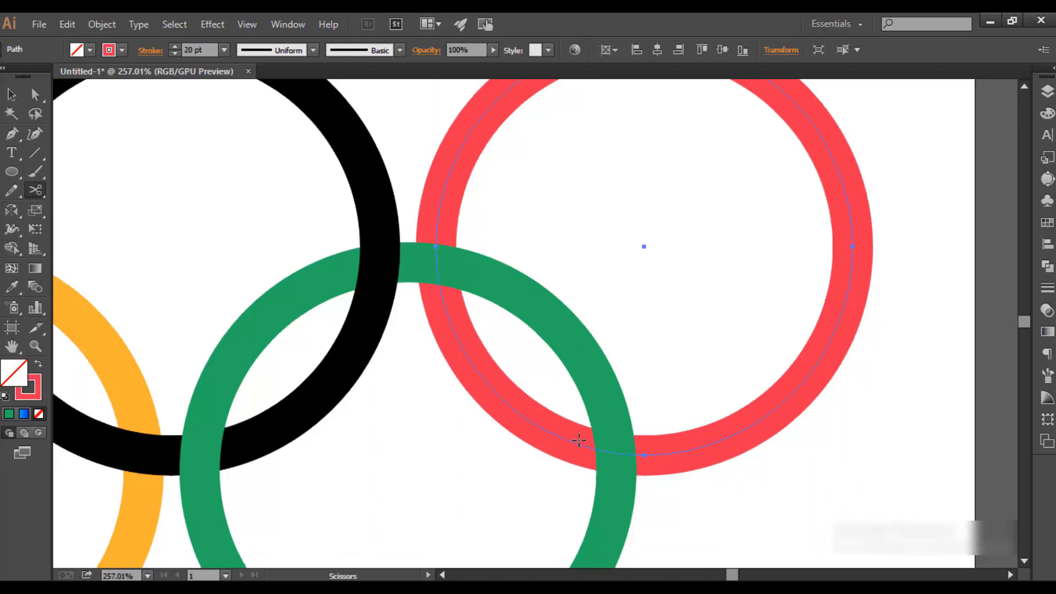
pyautogui.click(573, 441)
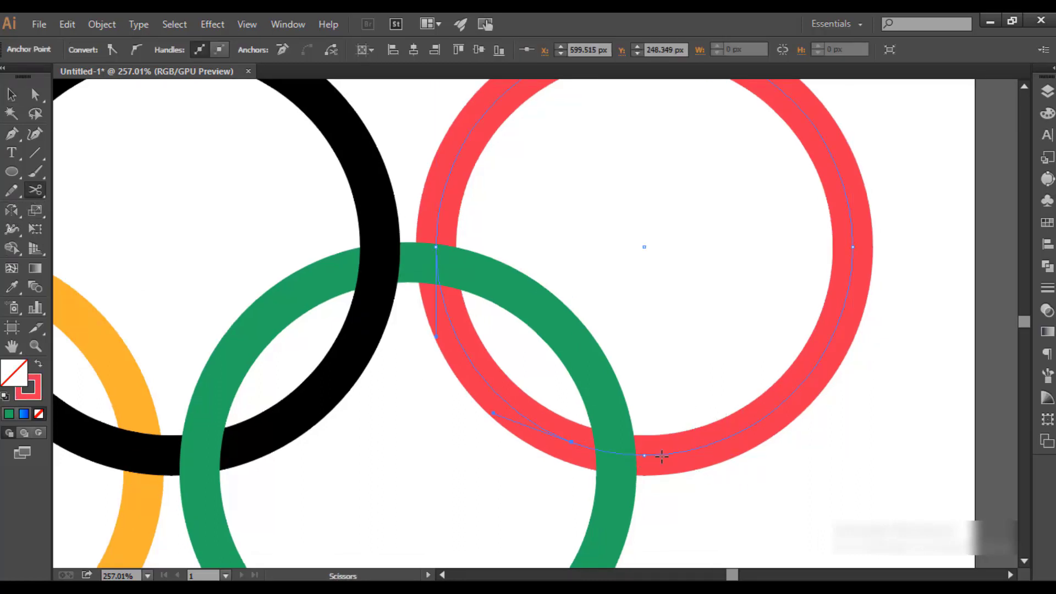
pyautogui.rightClick(614, 454)
pyautogui.moveTo(658, 427)
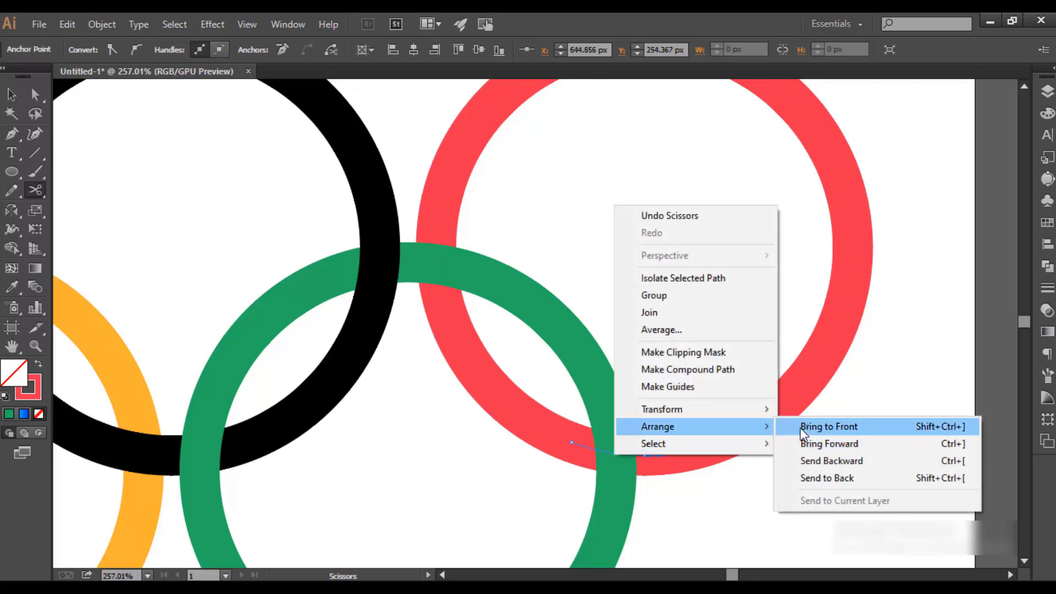
pyautogui.click(802, 431)
# Step: Deselect everything and pan back to the blue and yellow rings on the left
pyautogui.click(12, 94)
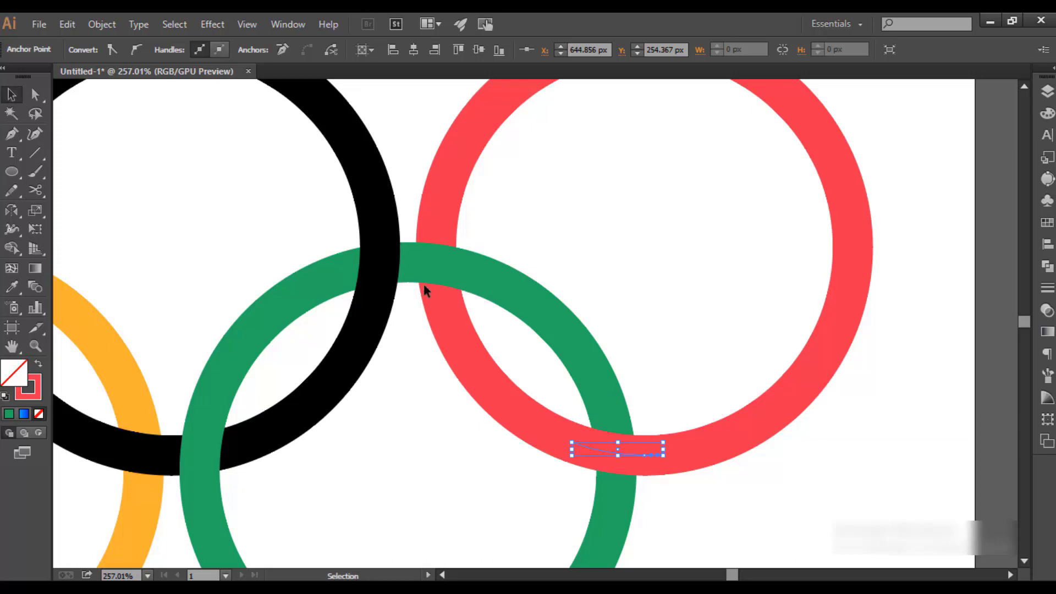
pyautogui.click(434, 357)
pyautogui.moveTo(443, 361); pyautogui.dragTo(521, 326)
pyautogui.moveTo(352, 370)
pyautogui.mouseDown()
pyautogui.moveTo(415, 323)
pyautogui.moveTo(490, 333)
pyautogui.mouseUp()
pyautogui.moveTo(285, 340)
pyautogui.mouseDown()
pyautogui.moveTo(391, 373)
pyautogui.moveTo(313, 394)
pyautogui.moveTo(213, 349)
pyautogui.mouseUp()
# Step: Zoom out to about 148% so all five interlocked rings are visible
pyautogui.click(35, 346)
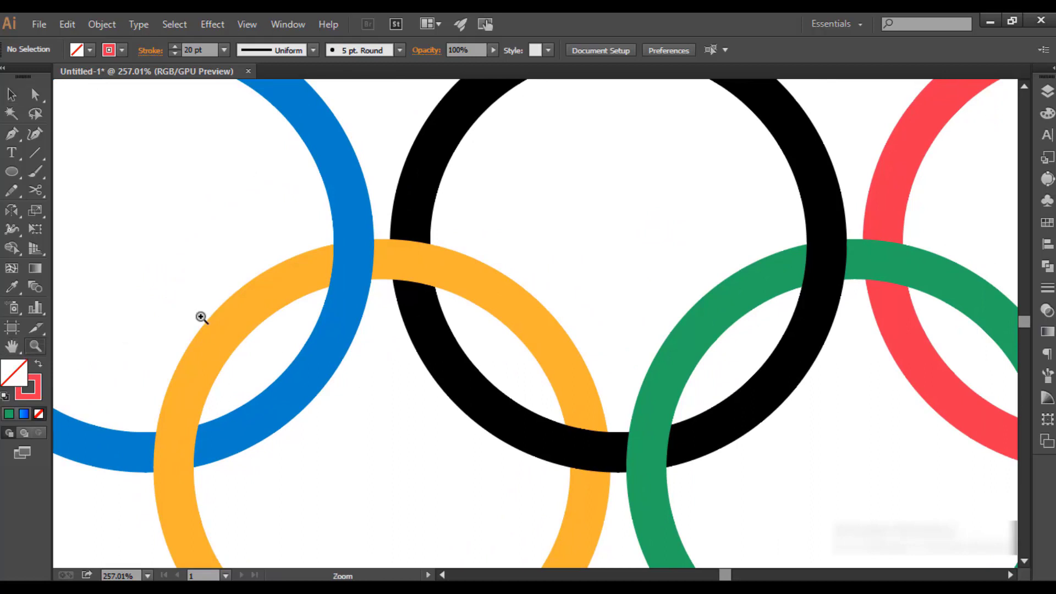
pyautogui.moveTo(556, 256)
pyautogui.mouseDown()
pyautogui.moveTo(493, 278)
pyautogui.moveTo(383, 283)
pyautogui.moveTo(431, 288)
pyautogui.mouseUp()
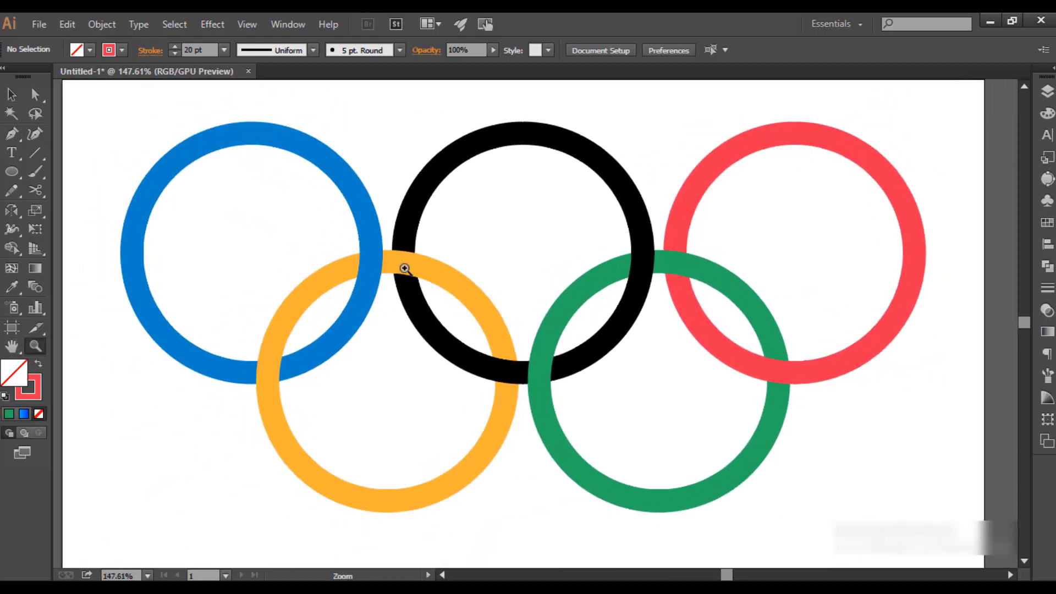